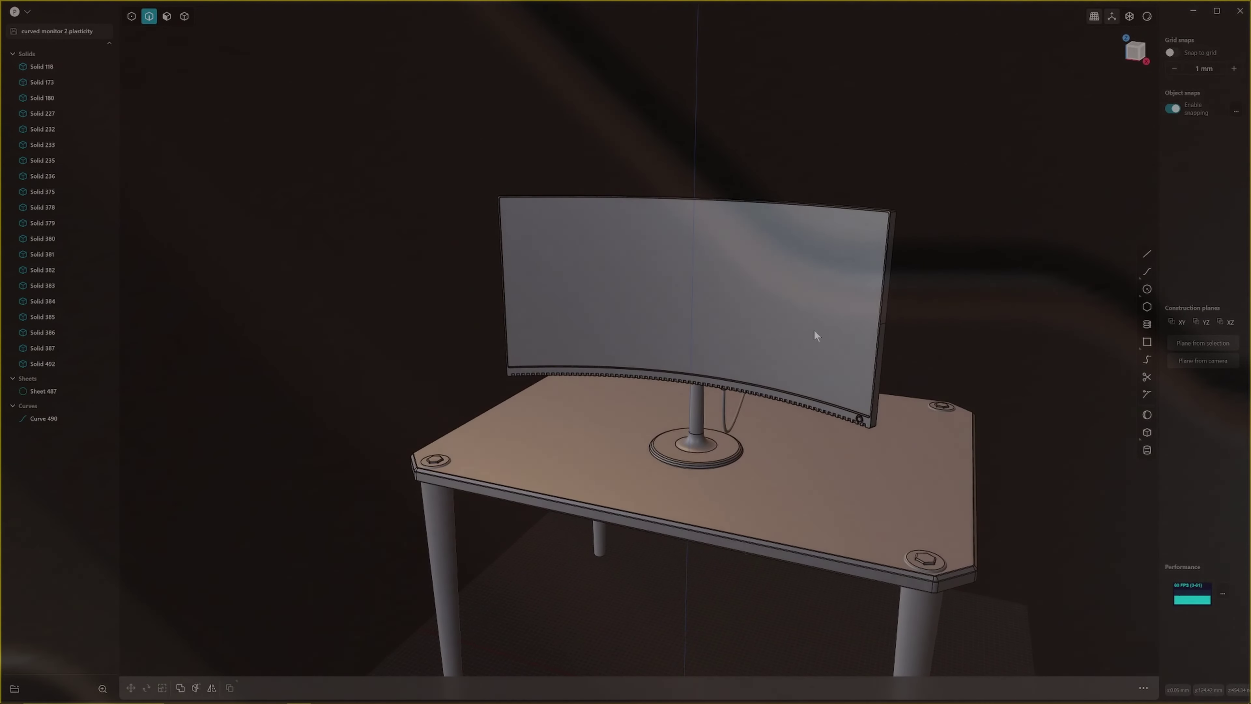
# Step: Examine the finished curved monitor from the front and the back, including its stand and the desk
pyautogui.press('4')
pyautogui.click(804, 305)
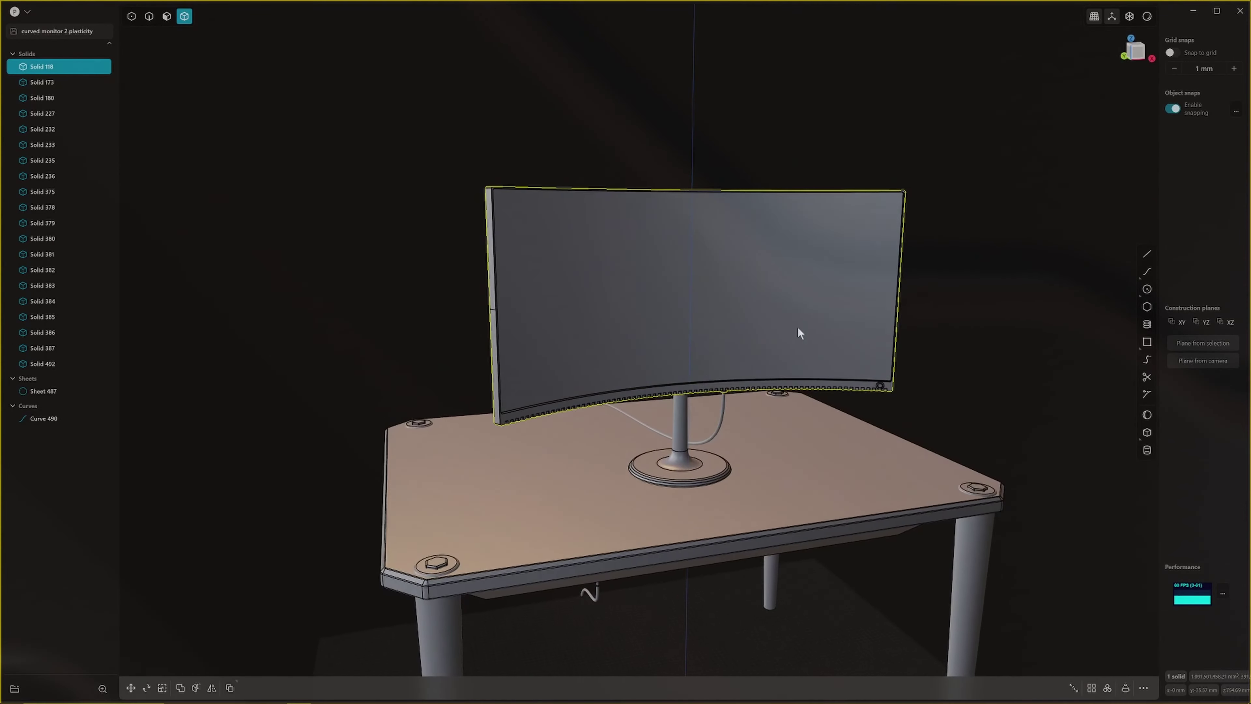
pyautogui.moveTo(797, 328); pyautogui.dragTo(1038, 311, button='middle')
pyautogui.scroll(1, 832, 318)
pyautogui.press('Escape')
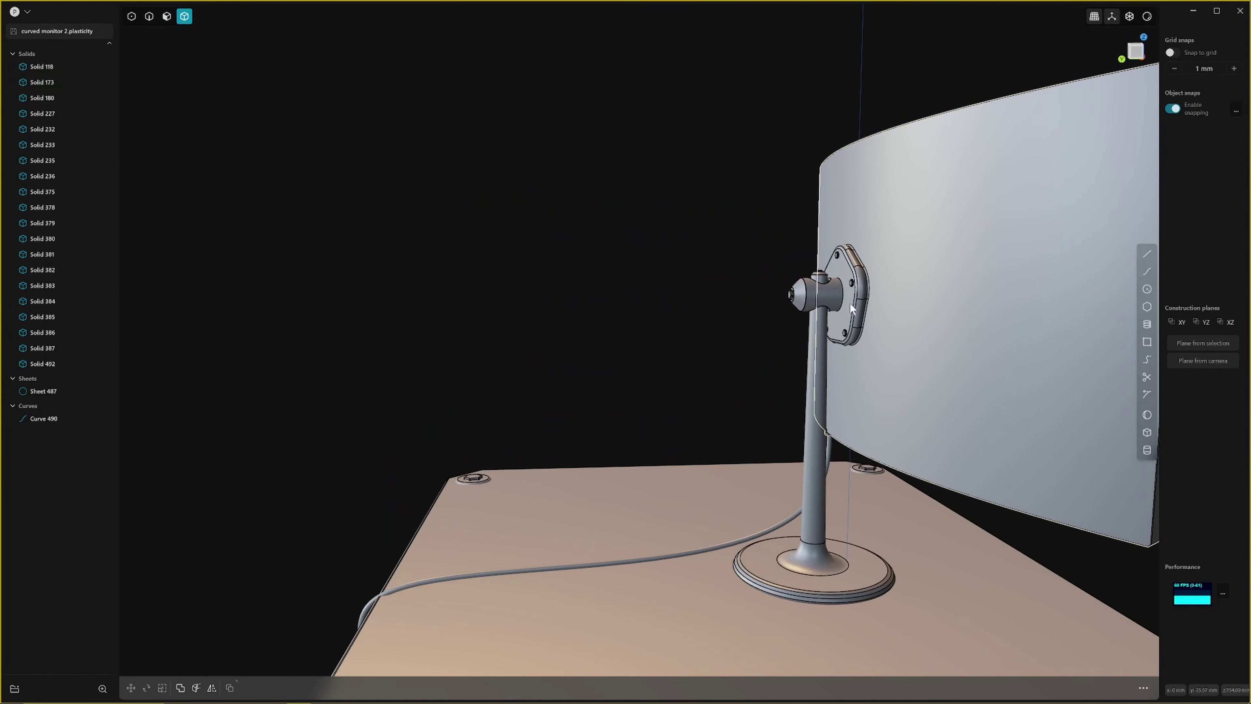
pyautogui.click(857, 298)
pyautogui.moveTo(861, 293); pyautogui.dragTo(607, 310, button='middle')
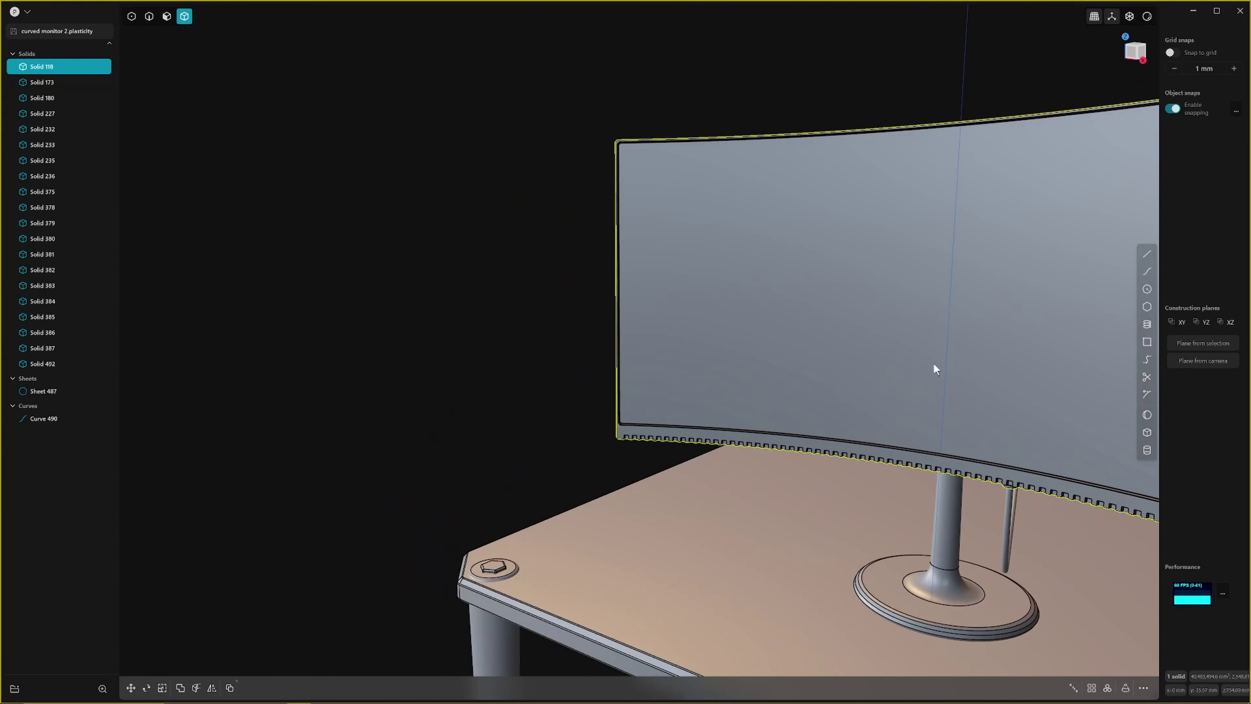
pyautogui.keyDown('shift'); pyautogui.moveTo(935, 369); pyautogui.dragTo(785, 376, button='middle'); pyautogui.keyUp('shift')
pyautogui.scroll(-3, 784, 376)
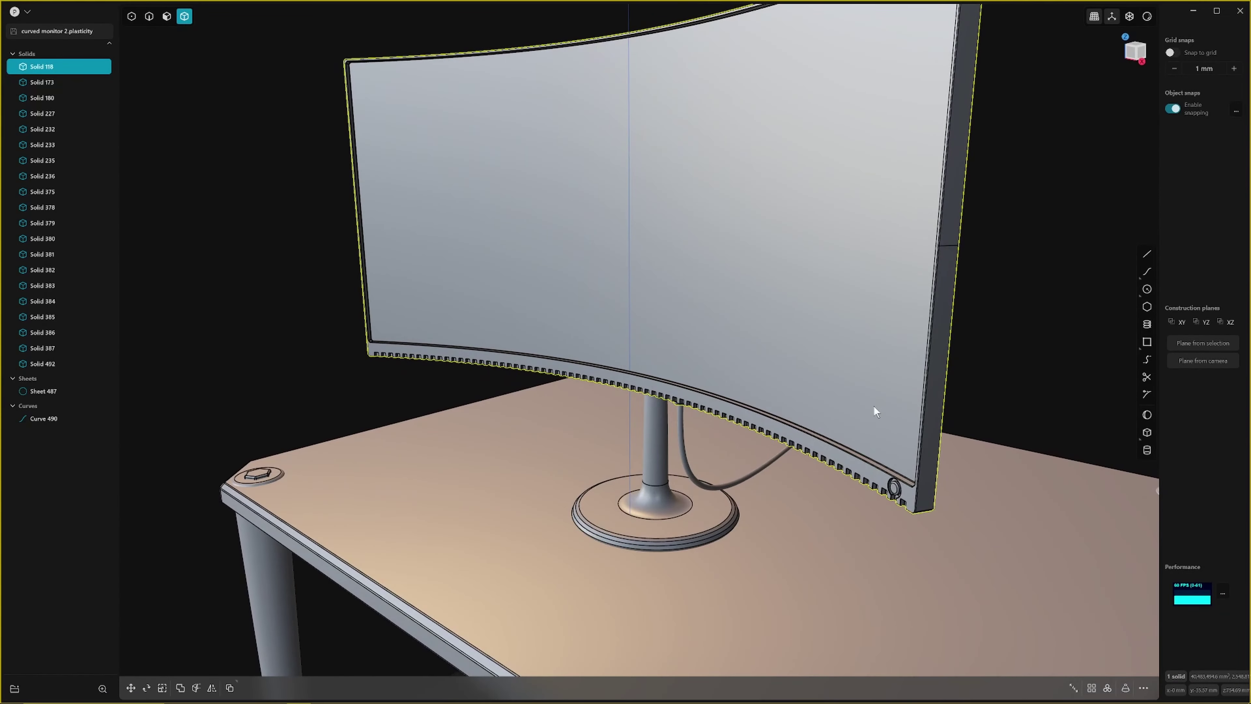
# Step: Examine the notches along the monitor's lower bezel and the bolted mounting bracket on its back
pyautogui.moveTo(874, 413); pyautogui.dragTo(1152, 405, button='middle')
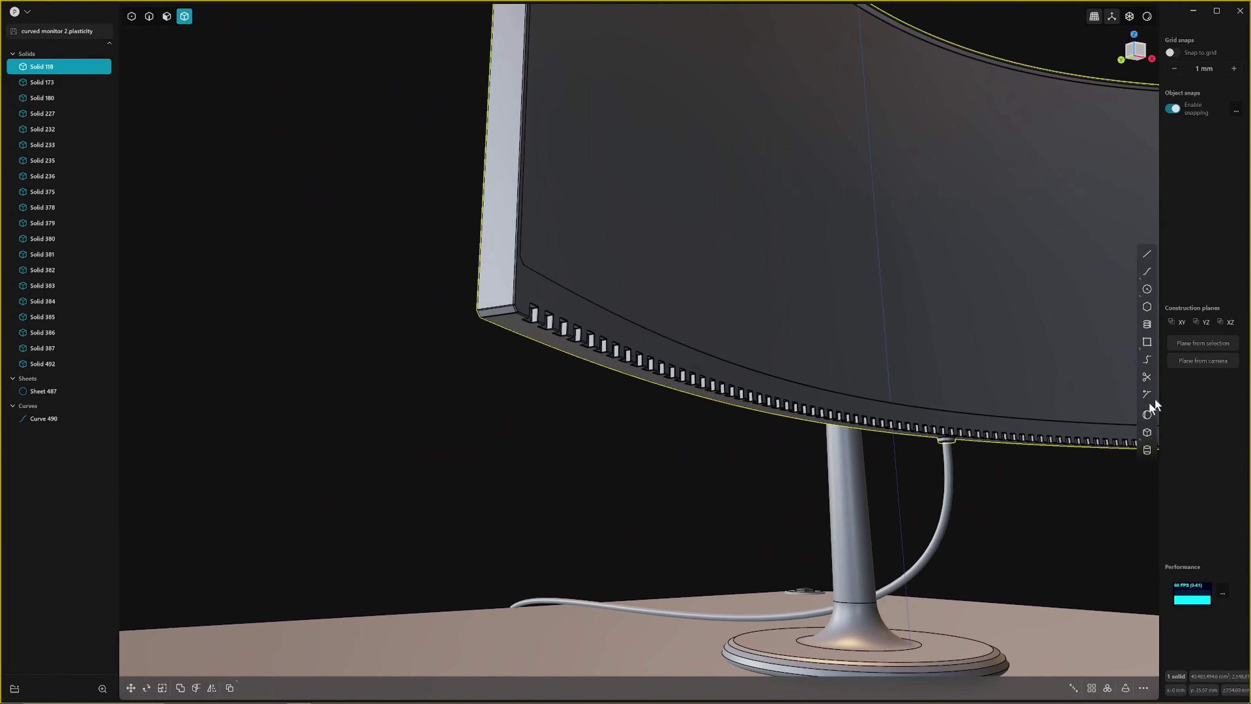
pyautogui.scroll(4, 599, 407)
pyautogui.moveTo(599, 407); pyautogui.dragTo(715, 400, button='middle')
pyautogui.moveTo(635, 452); pyautogui.dragTo(571, 456, button='middle')
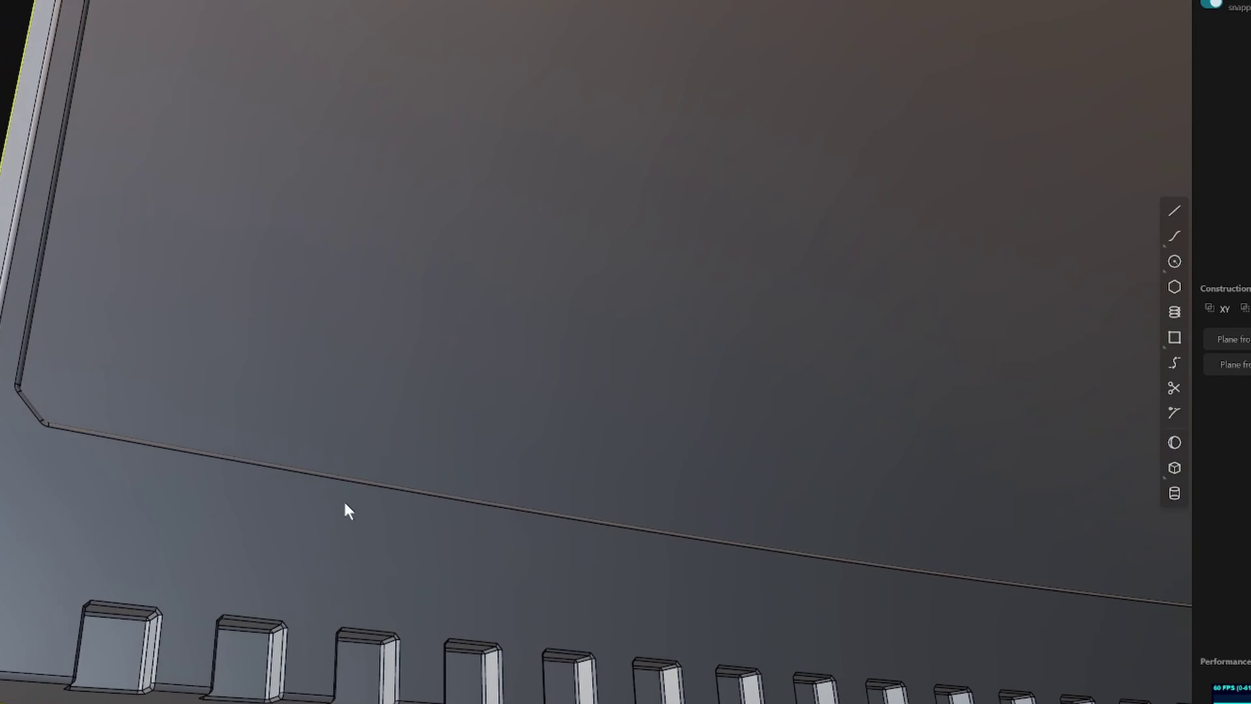
pyautogui.moveTo(343, 501); pyautogui.dragTo(1217, 648, button='middle')
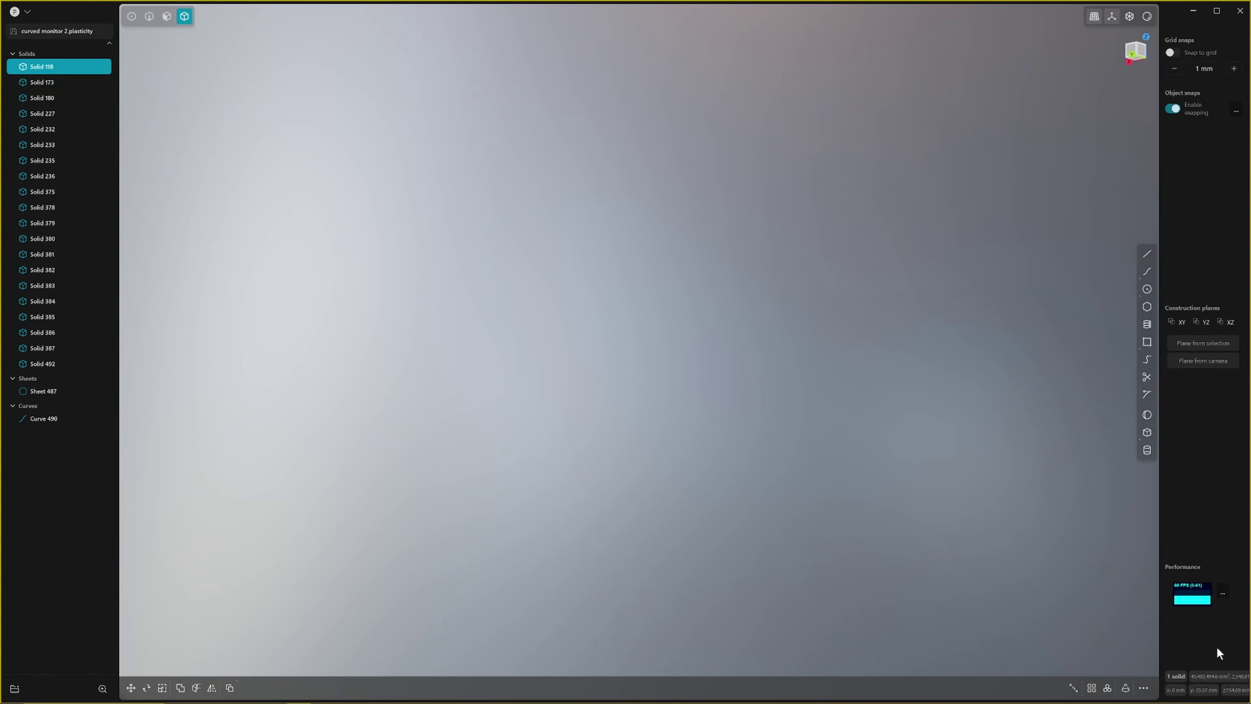
pyautogui.scroll(-5, 502, 460)
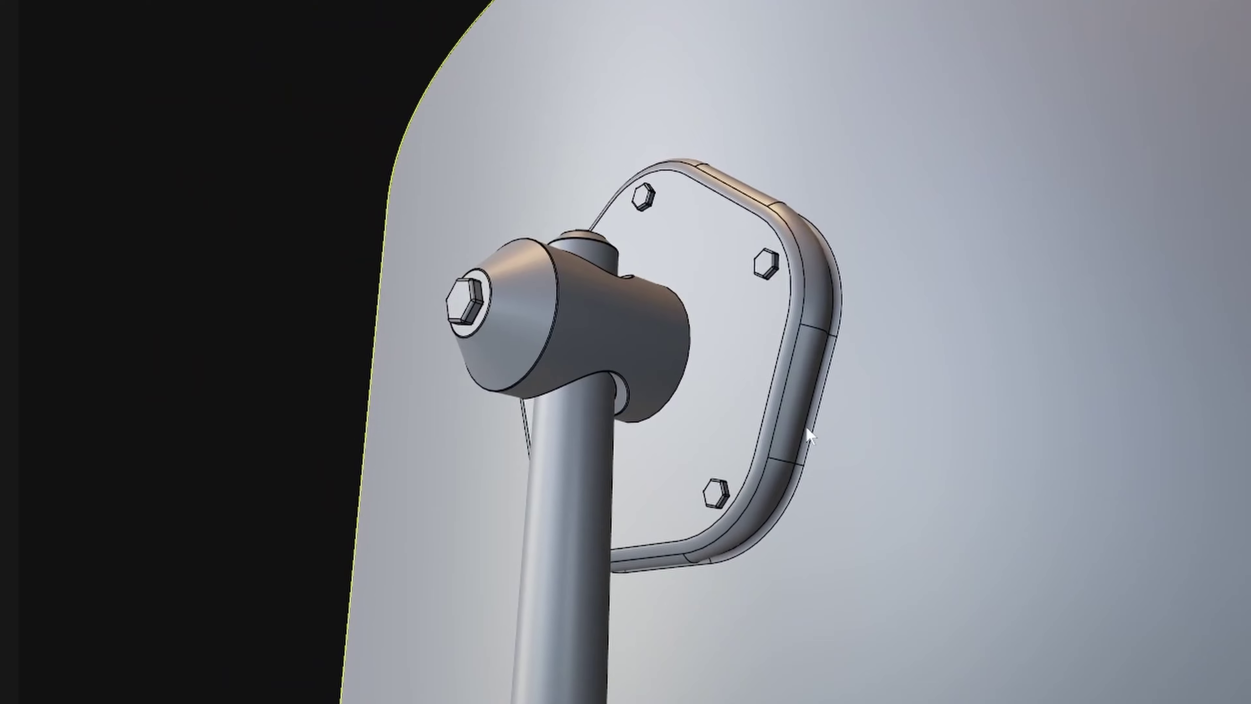
pyautogui.moveTo(806, 427); pyautogui.dragTo(1051, 515, button='middle')
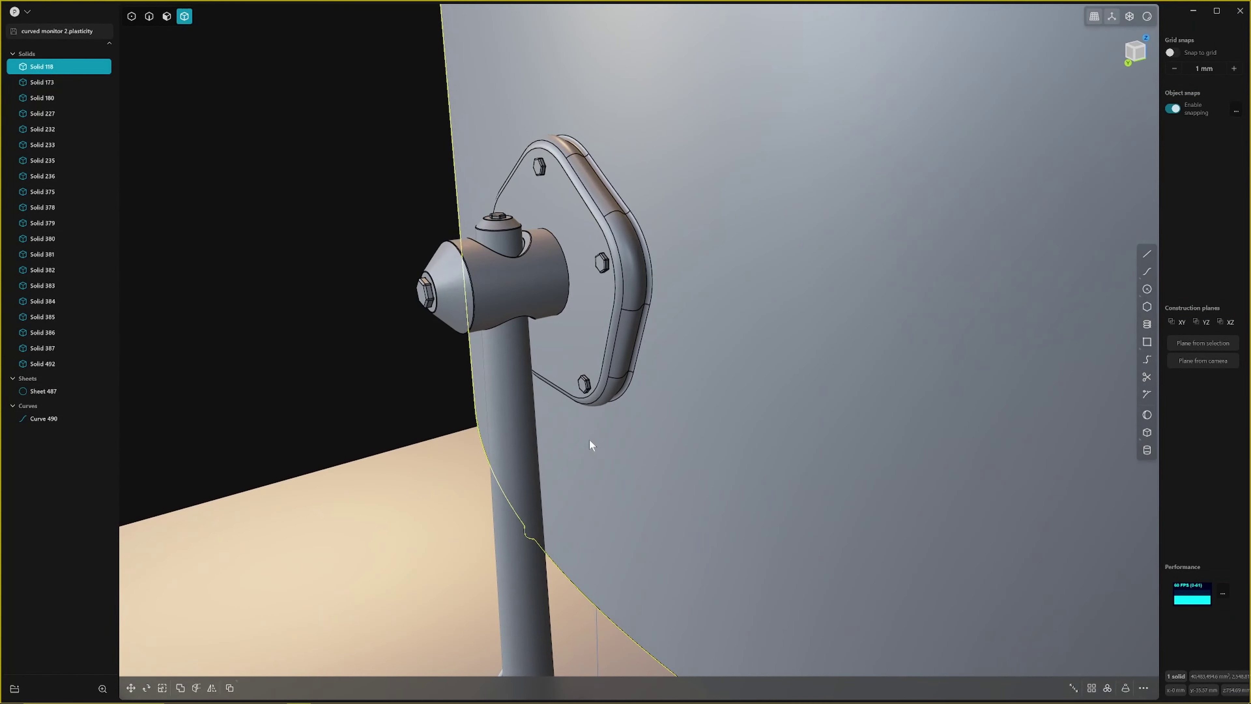
pyautogui.scroll(-2, 592, 413)
pyautogui.moveTo(512, 381); pyautogui.dragTo(725, 438, button='middle')
pyautogui.scroll(-5, 611, 393)
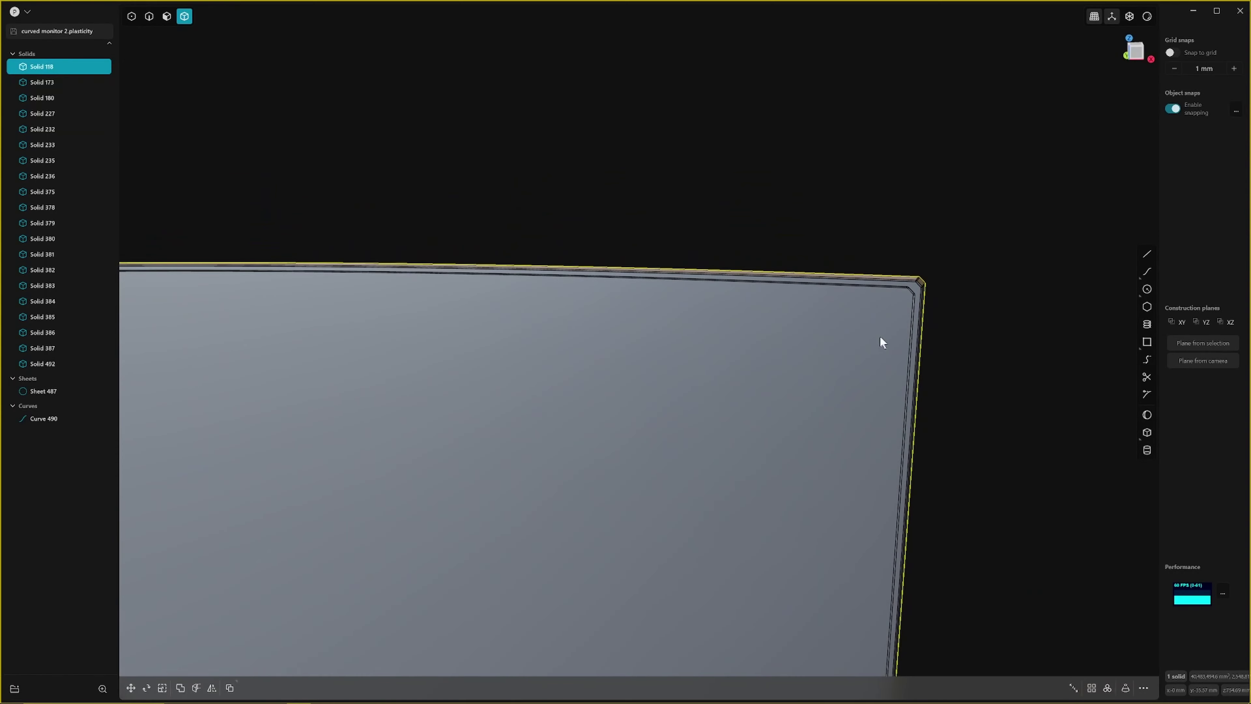
# Step: Examine the screen's upper corner, the stand base and cable, and the whole desk with the monitor
pyautogui.moveTo(879, 335); pyautogui.dragTo(702, 499, button='middle')
pyautogui.scroll(2, 697, 492)
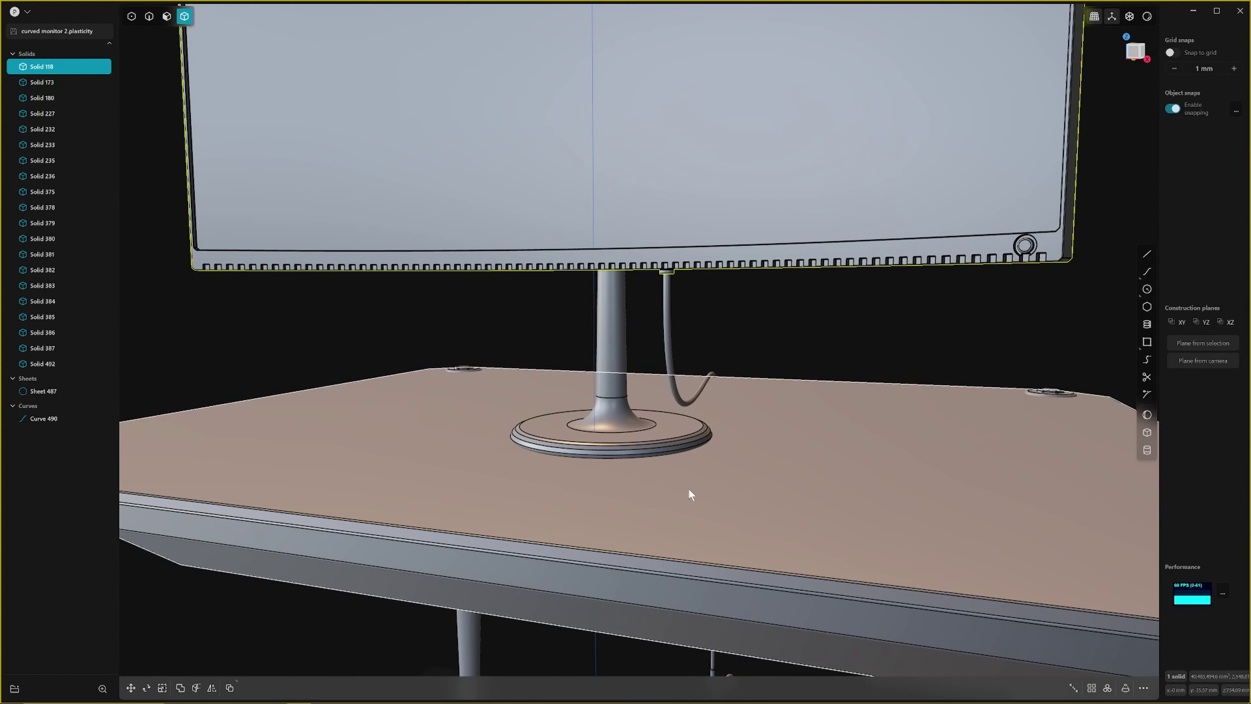
pyautogui.scroll(-3, 691, 474)
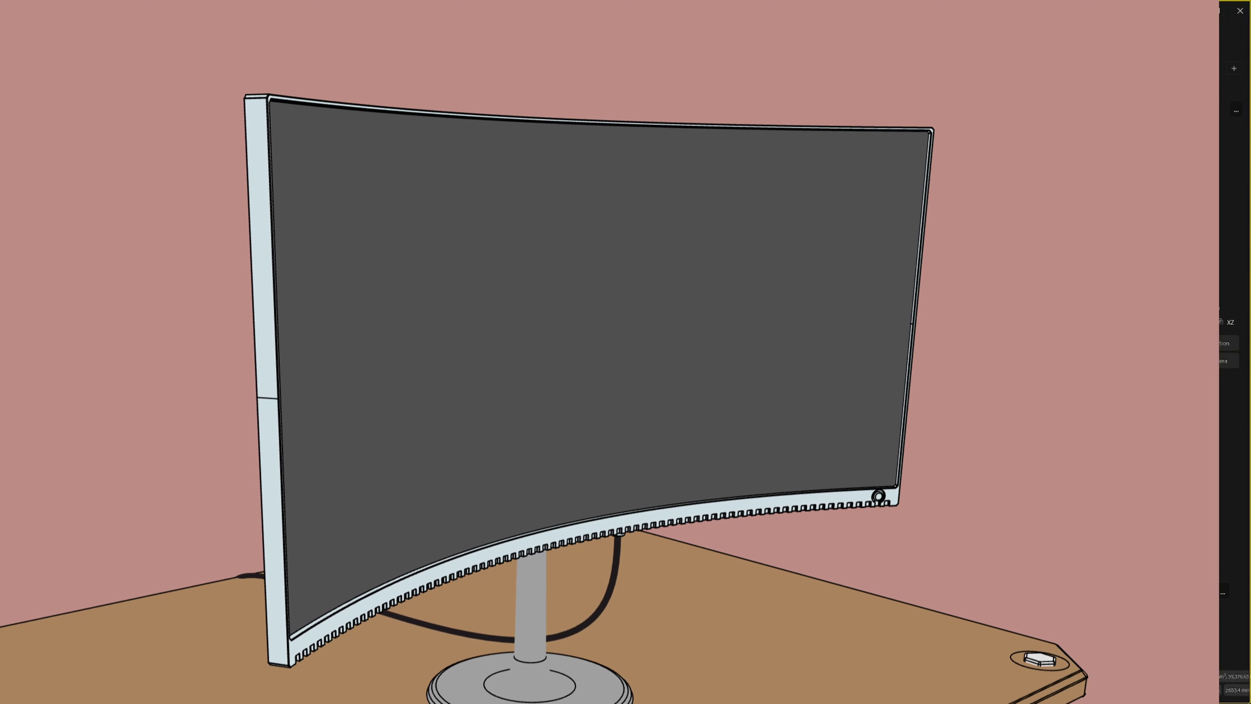
pyautogui.moveTo(596, 573); pyautogui.dragTo(997, 550, button='middle')
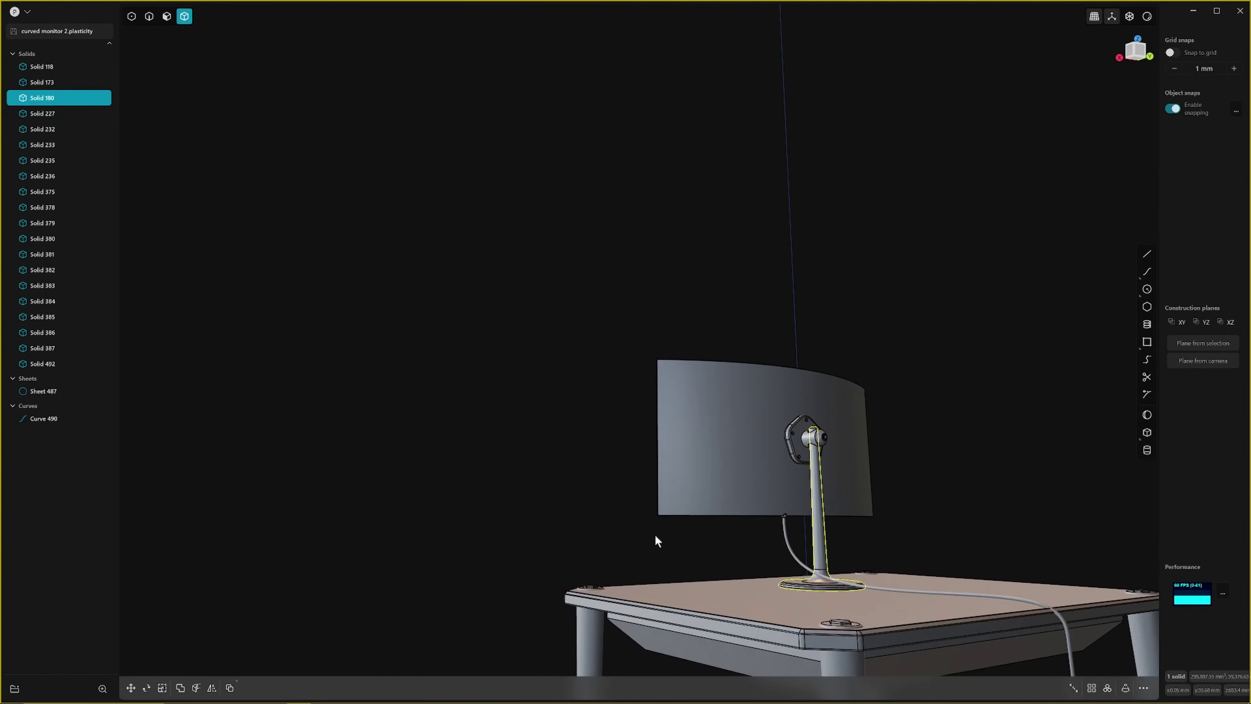
pyautogui.click(776, 457)
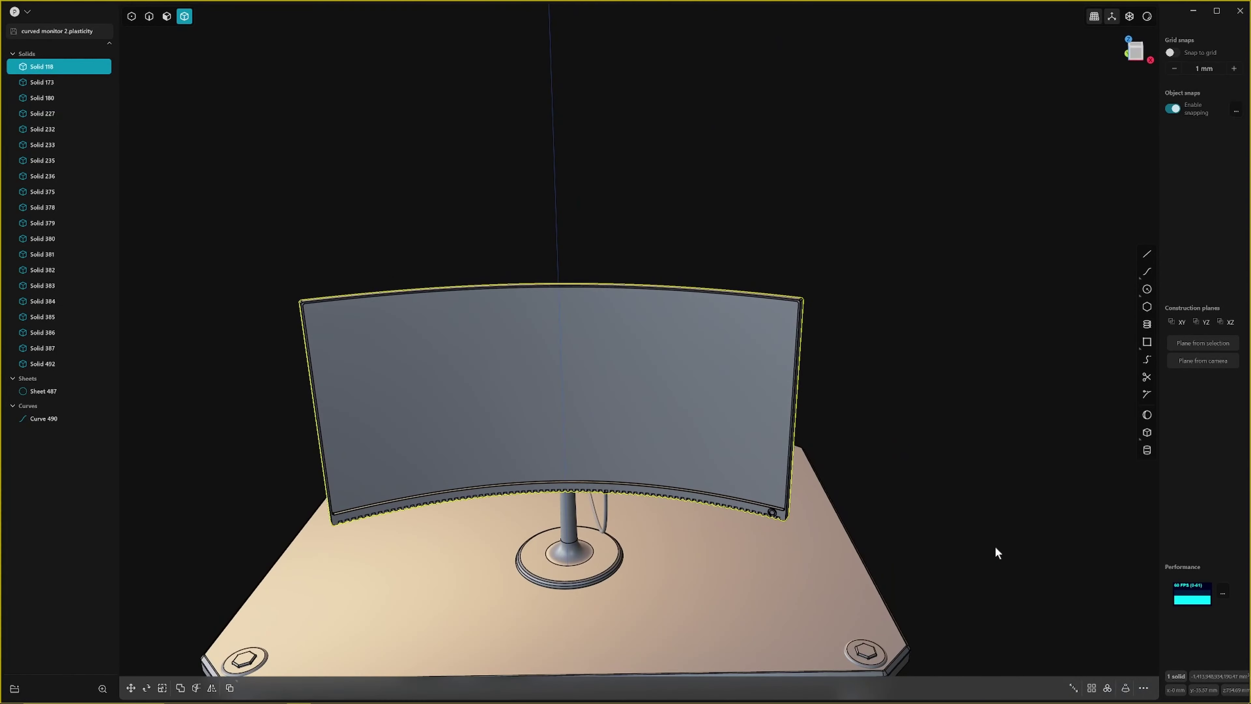
pyautogui.moveTo(711, 561); pyautogui.dragTo(854, 589, button='middle')
pyautogui.scroll(1, 688, 578)
pyautogui.scroll(-4, 689, 566)
pyautogui.moveTo(650, 555); pyautogui.dragTo(590, 421, button='middle')
pyautogui.scroll(-5, 673, 557)
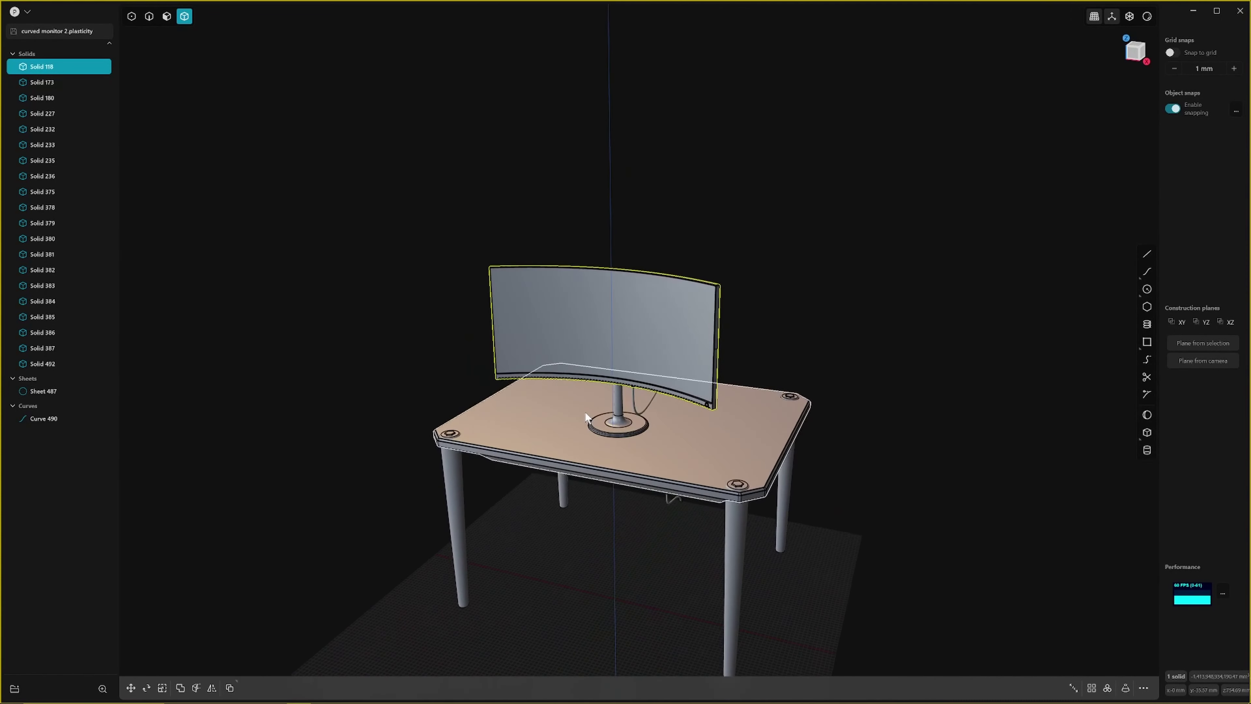
# Step: Select the desk, monitor, stand and cable parts together and group them
pyautogui.scroll(1, 589, 418)
pyautogui.moveTo(255, 213); pyautogui.dragTo(902, 651)
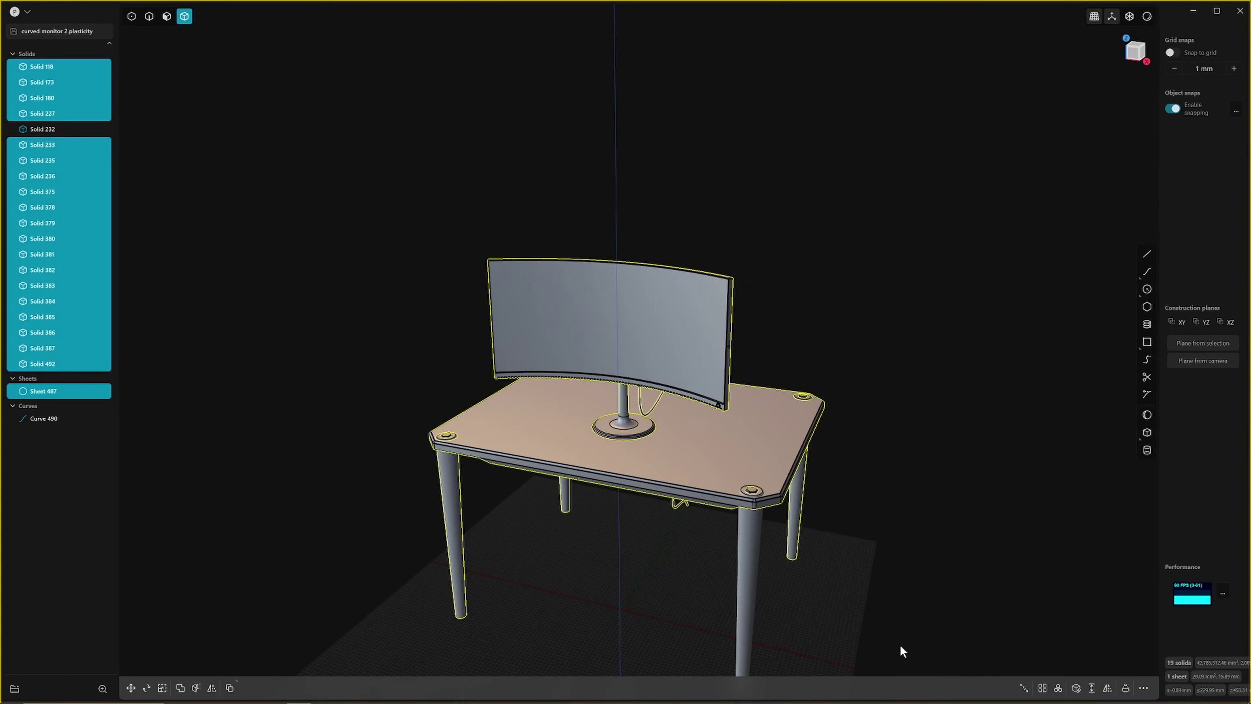
pyautogui.hotkey('ctrl', 'g')
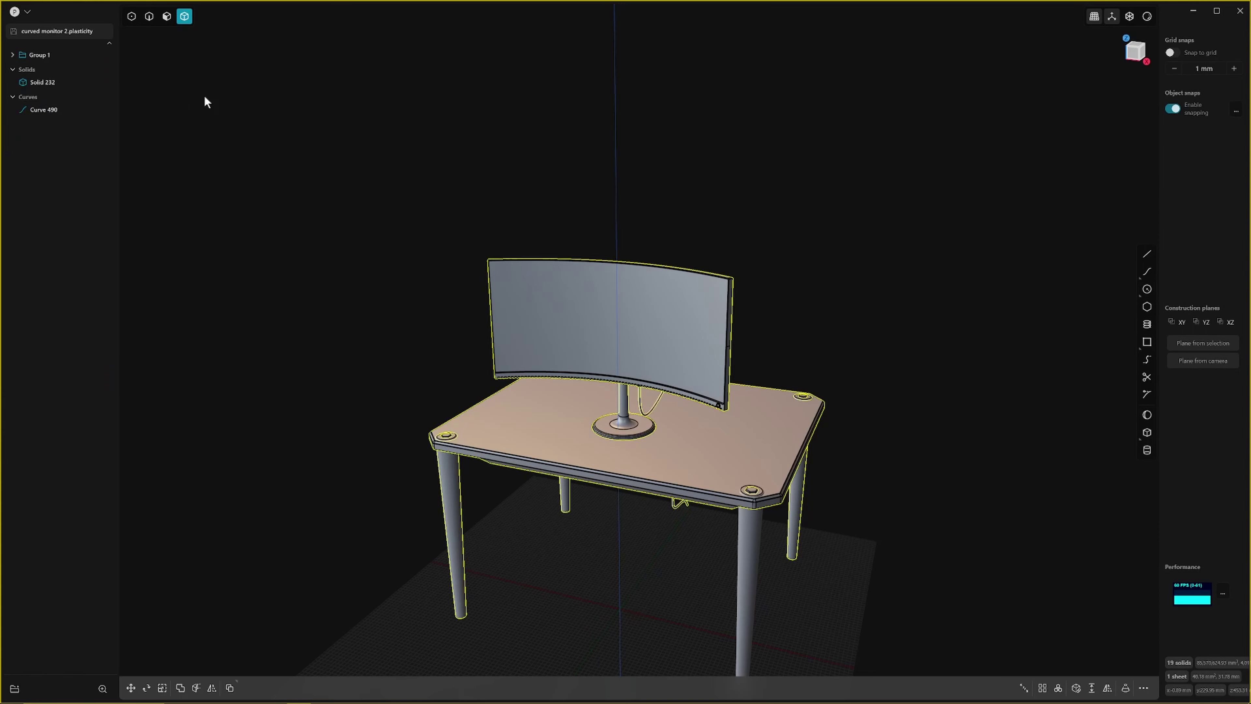
# Step: Rename the new group as oRIGINAL and hide it to leave an empty scene
pyautogui.click(40, 55)
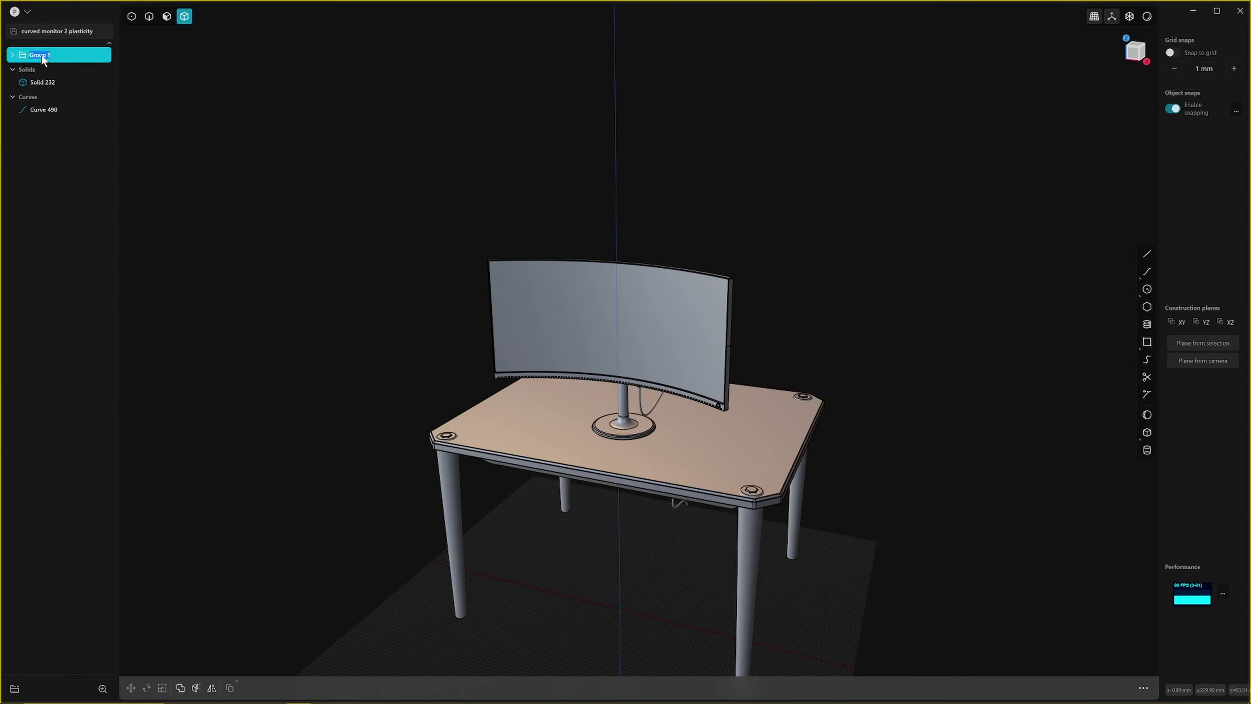
pyautogui.press('F2')
pyautogui.write('oRIGINAL')
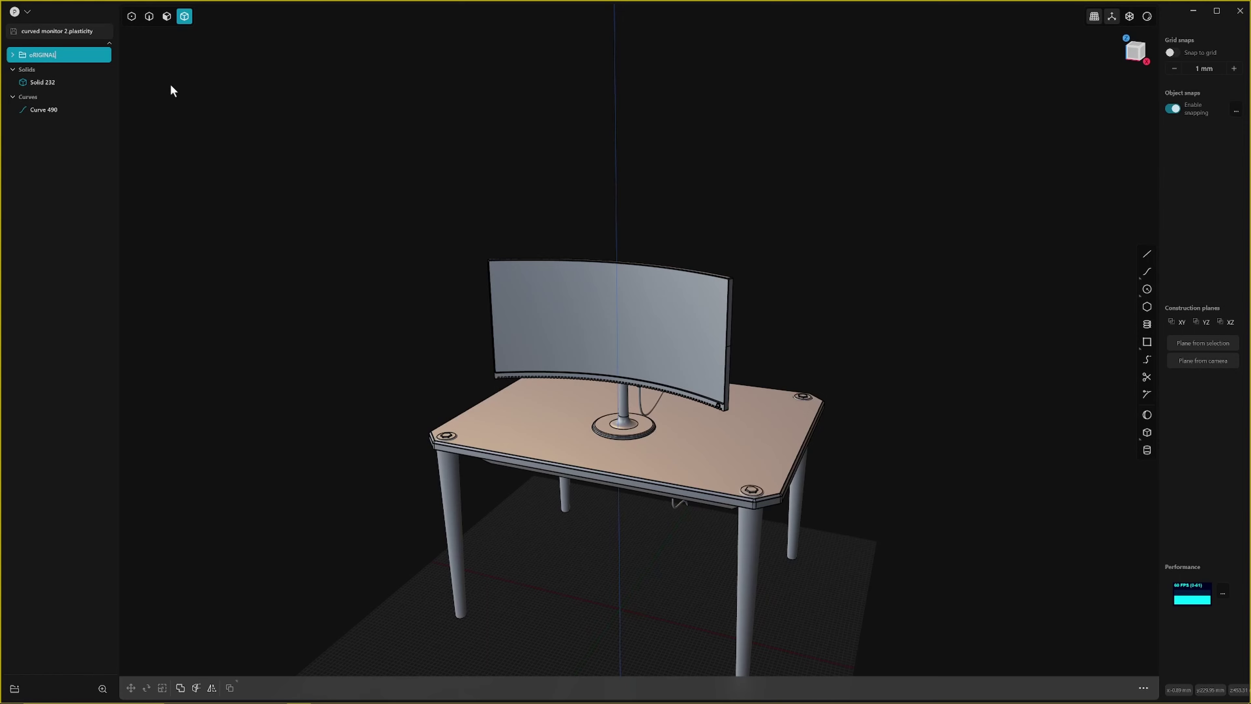
pyautogui.press('Return')
pyautogui.click(63, 132)
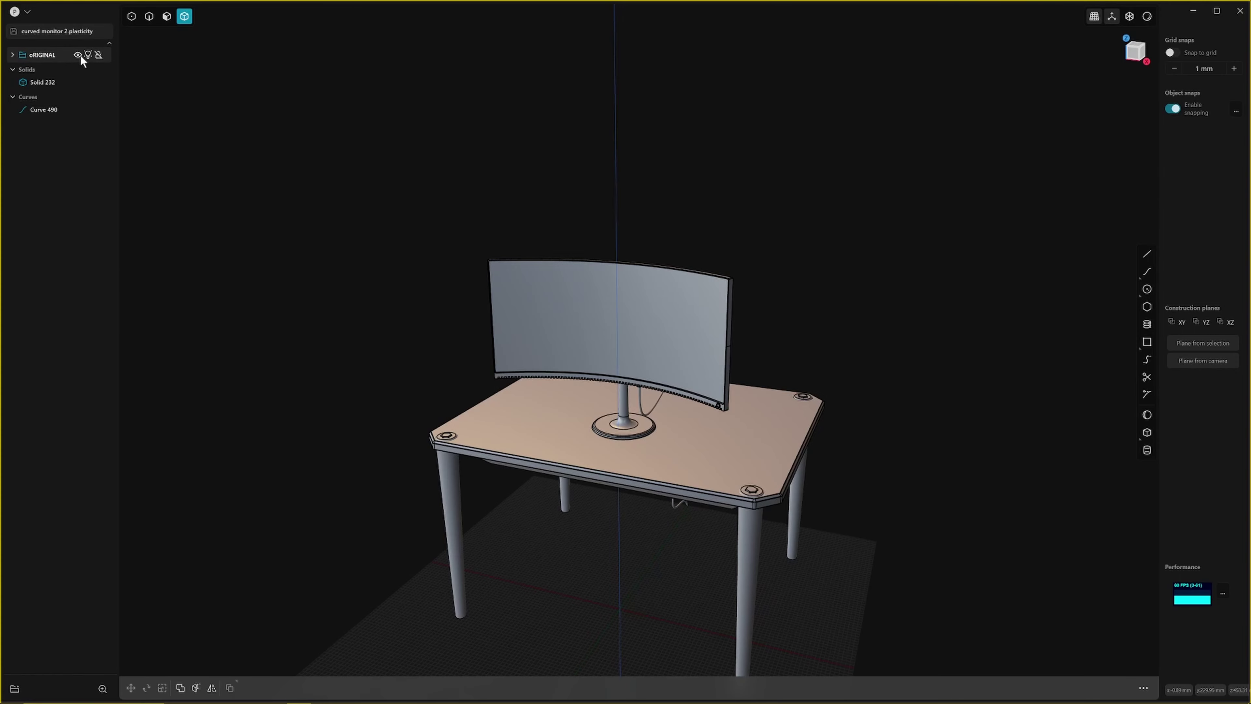
# Step: In the front view, draw a straight vertical line along the Z axis from above down to the origin
pyautogui.scroll(4, 631, 592)
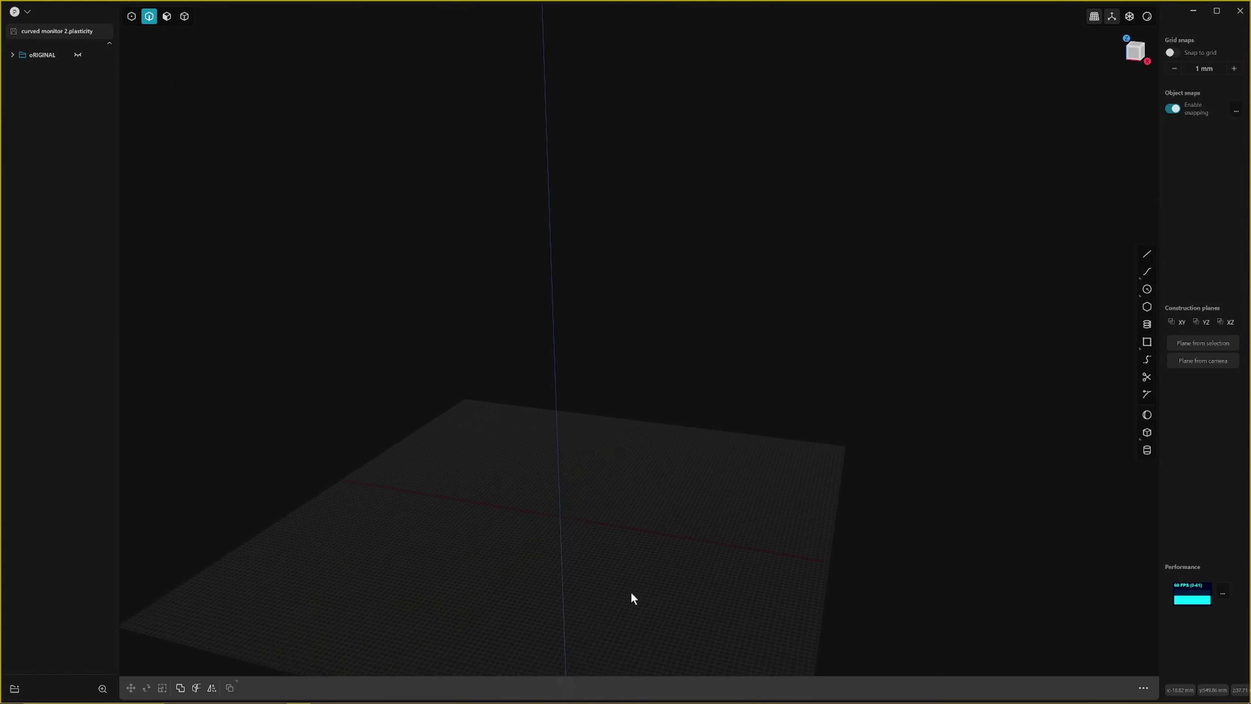
pyautogui.keyDown('shift'); pyautogui.moveTo(631, 592); pyautogui.dragTo(665, 538, button='middle'); pyautogui.keyUp('shift')
pyautogui.press('KP_1')
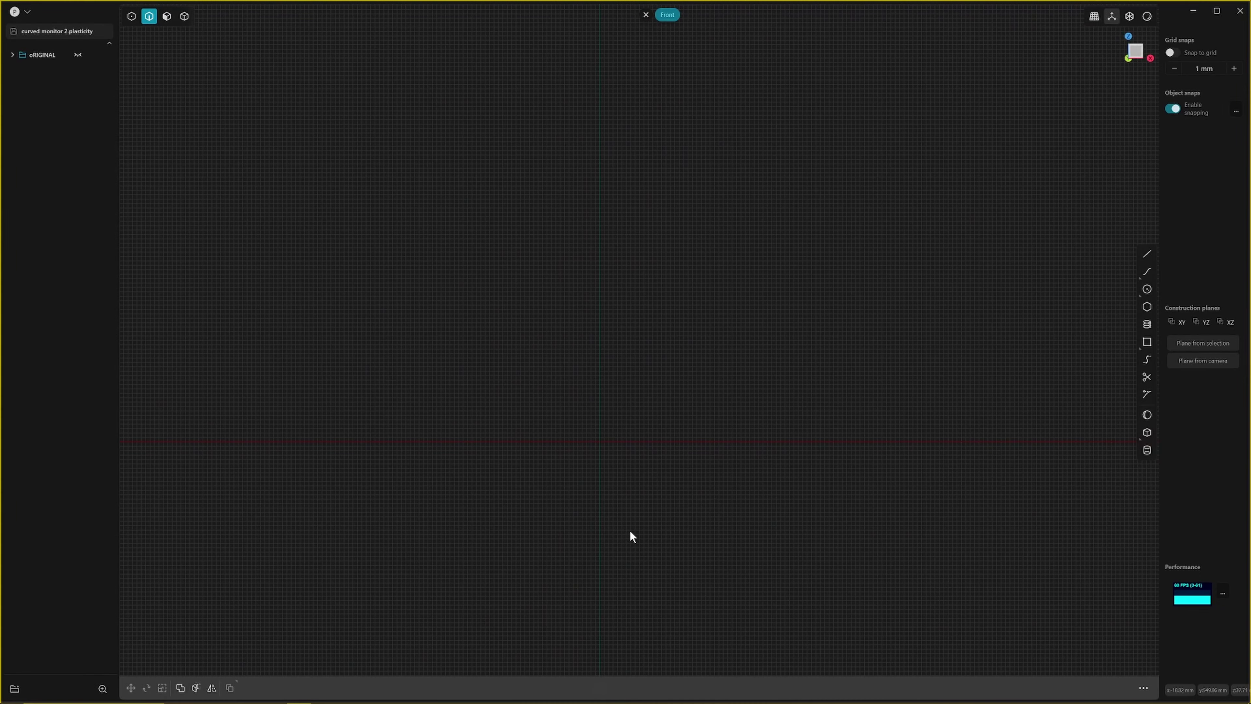
pyautogui.scroll(3, 610, 473)
pyautogui.scroll(5, 593, 452)
pyautogui.scroll(-2, 778, 438)
pyautogui.click(1147, 254)
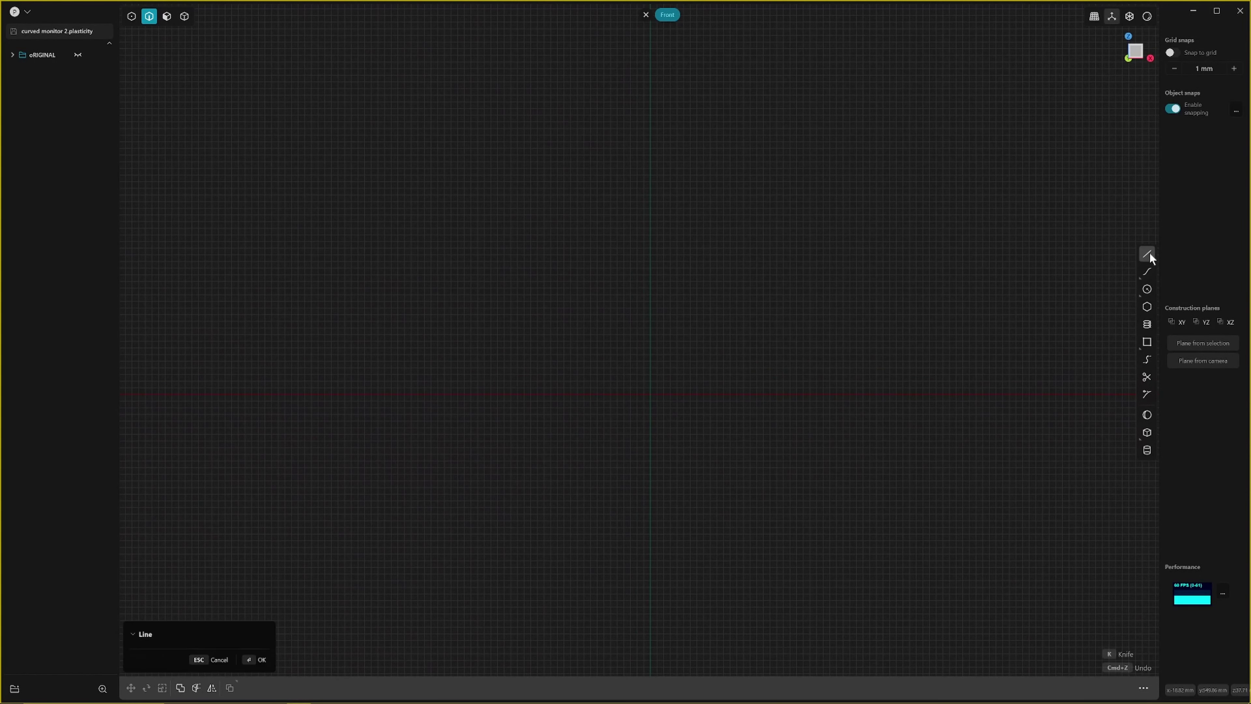
pyautogui.click(650, 206)
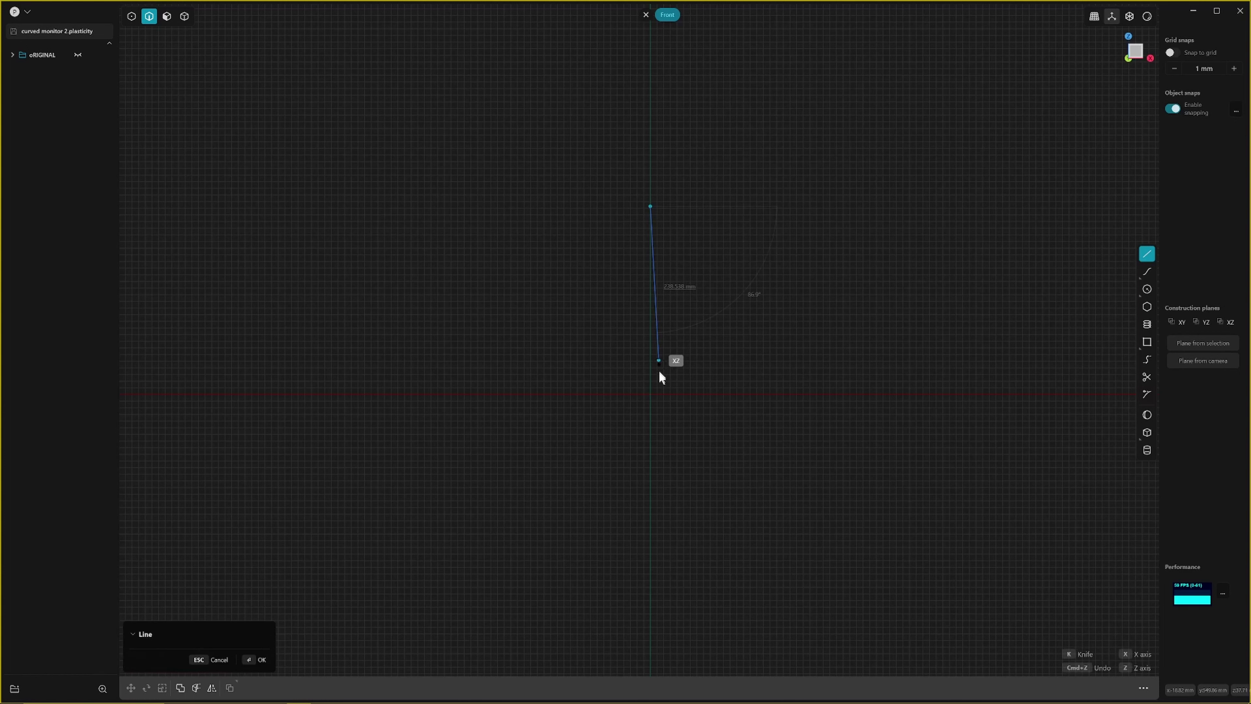
pyautogui.click(655, 393)
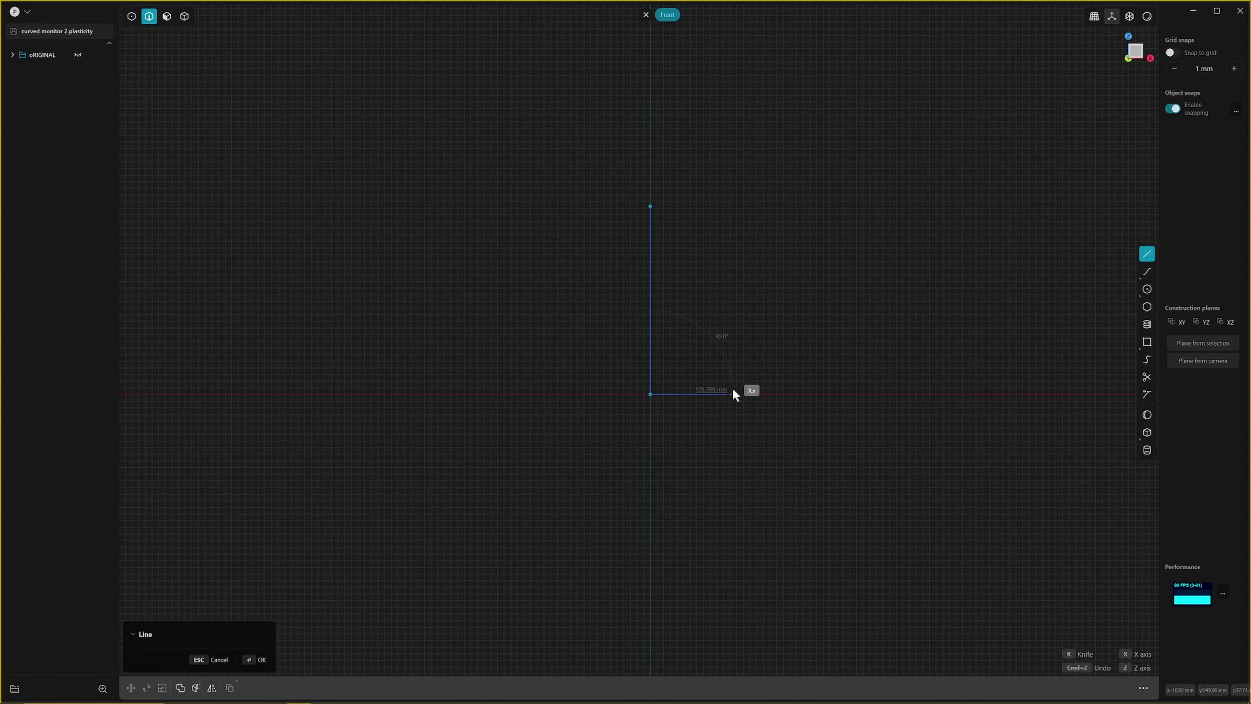
pyautogui.press('Return')
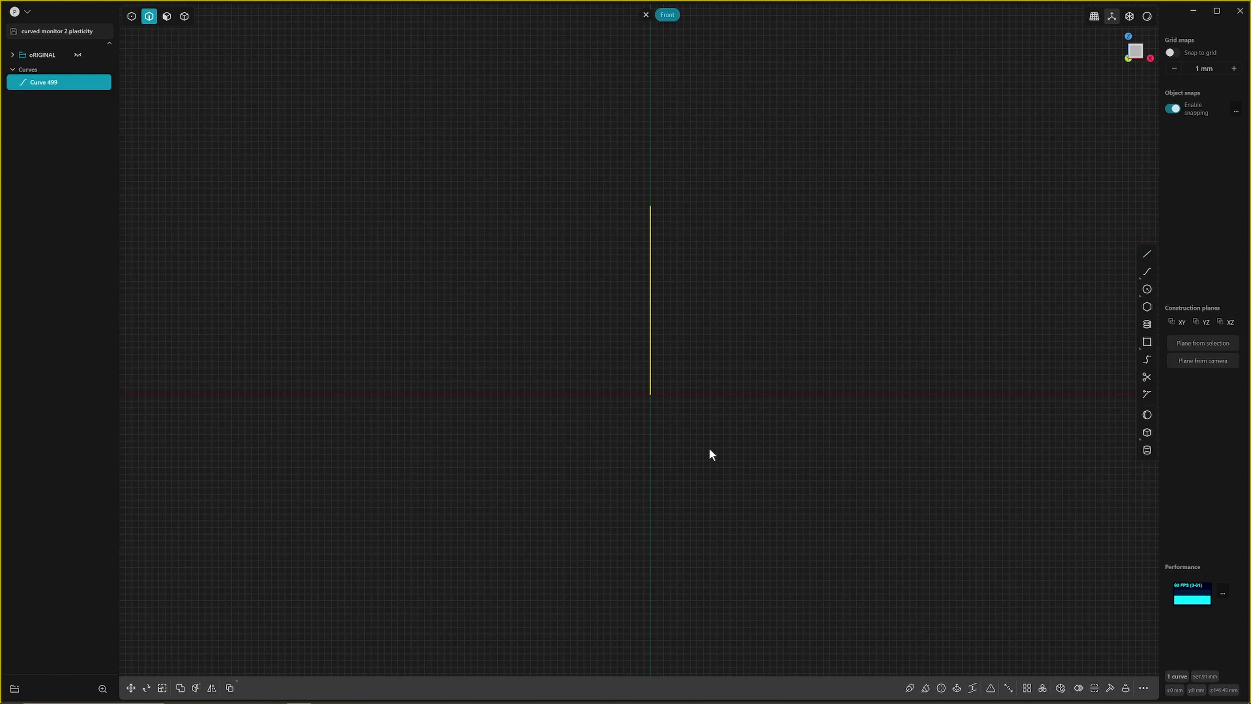
# Step: Mirror the vertical line below the origin and join both halves into one curve
pyautogui.hotkey('alt', 'x')
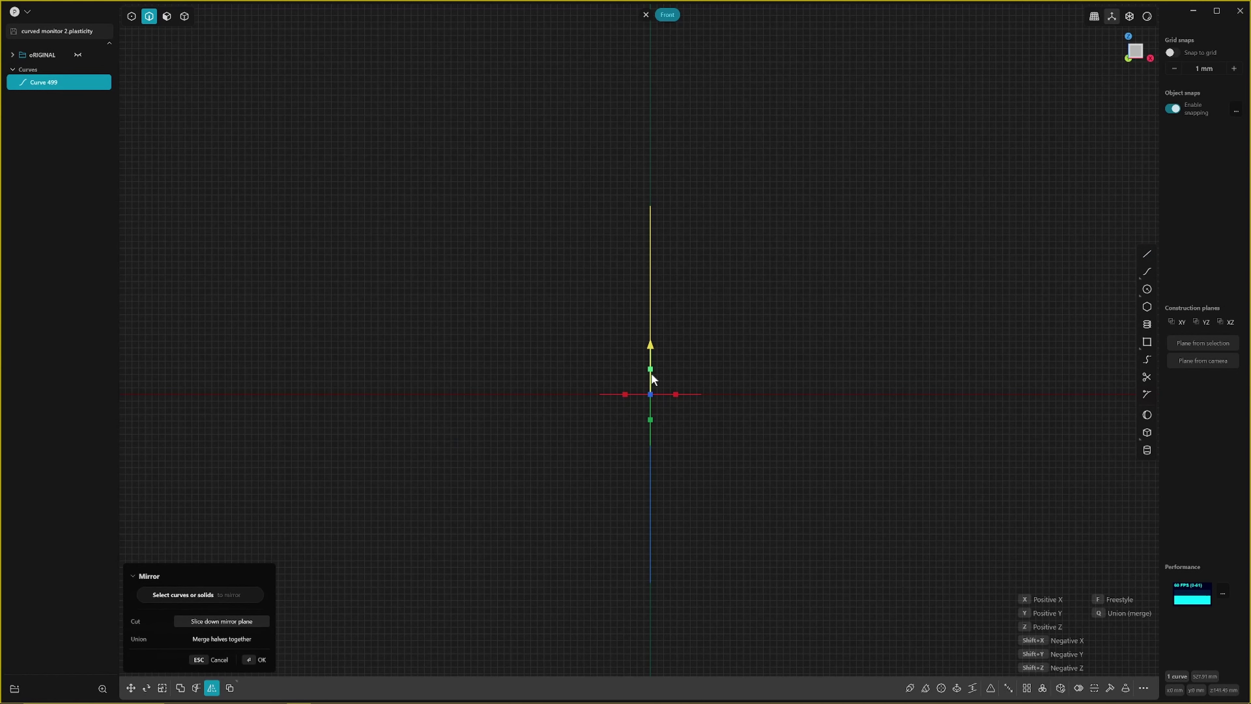
pyautogui.press('Return')
pyautogui.moveTo(426, 143); pyautogui.dragTo(766, 565)
pyautogui.press('j')
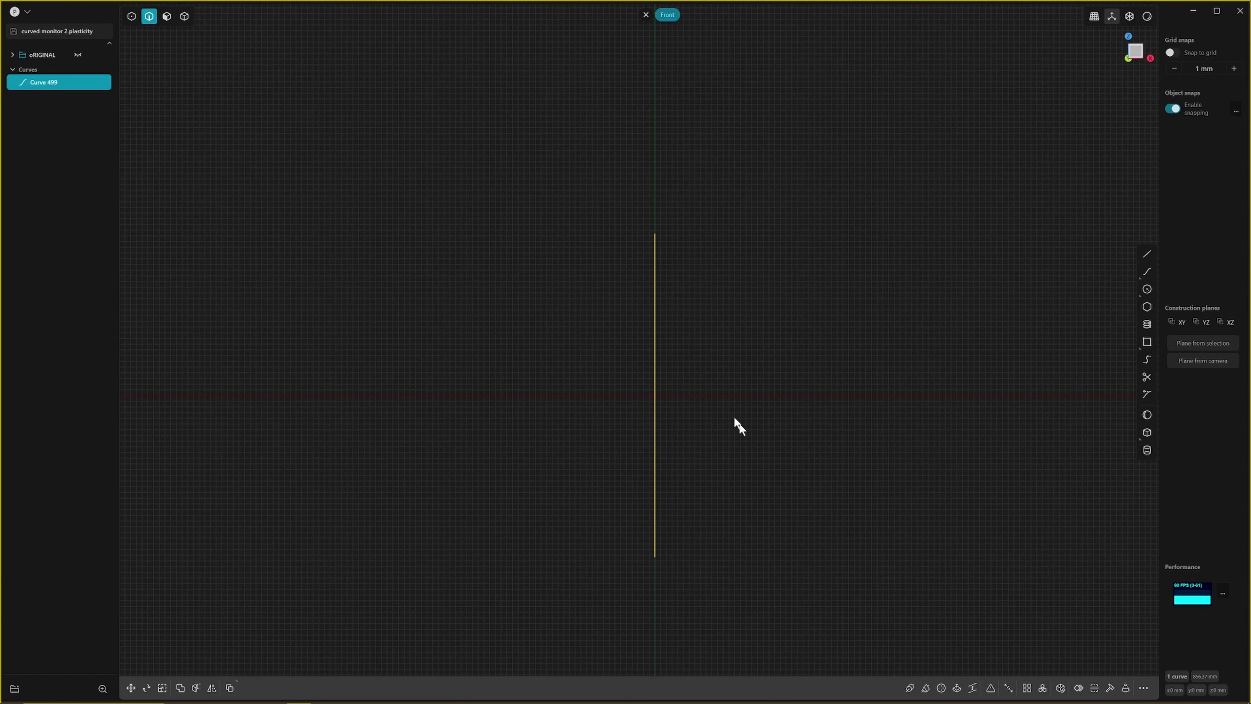
# Step: Duplicate the vertical line, move the copy along negative X, and mirror it to the opposite side of the origin
pyautogui.moveTo(734, 419); pyautogui.dragTo(704, 447, button='middle')
pyautogui.hotkey('ctrl', 'd')
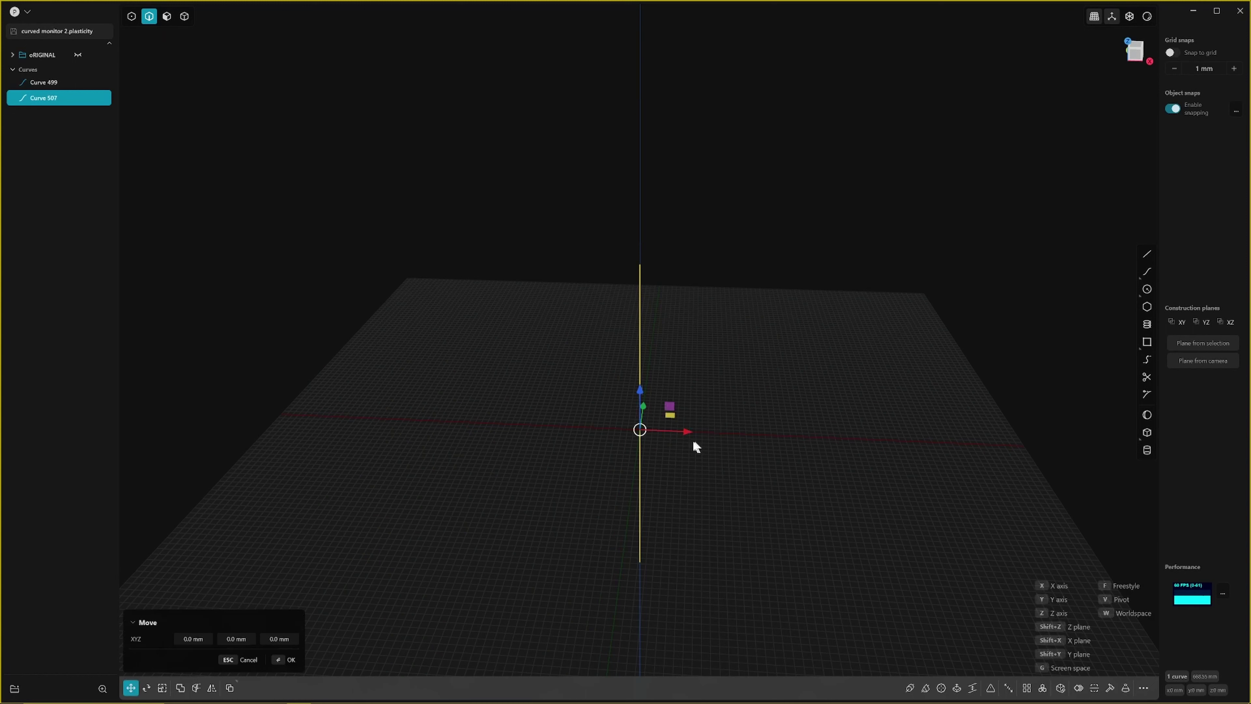
pyautogui.moveTo(683, 432); pyautogui.dragTo(402, 437)
pyautogui.hotkey('alt', 'x')
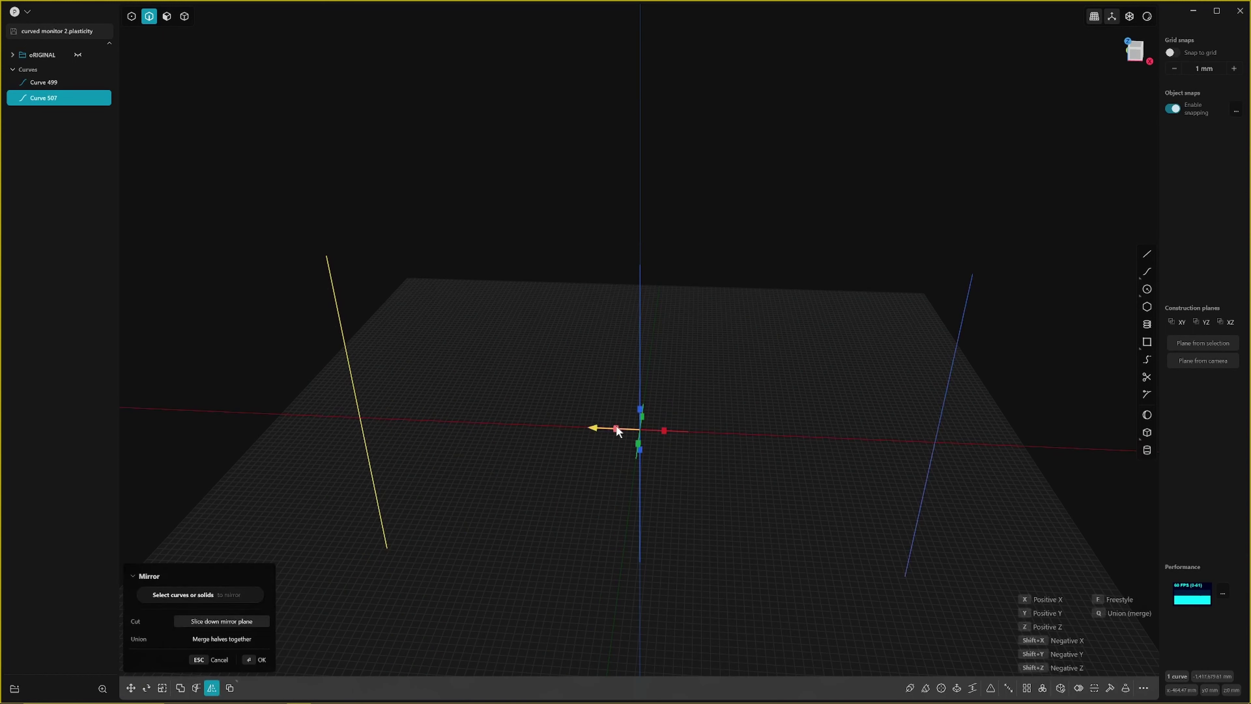
pyautogui.click(867, 454)
# Step: Move the middle vertical line 170.5 mm along the Y axis
pyautogui.moveTo(865, 446); pyautogui.dragTo(681, 454, button='middle')
pyautogui.click(659, 373)
pyautogui.moveTo(659, 373); pyautogui.dragTo(656, 405, button='middle')
pyautogui.press('g')
pyautogui.moveTo(711, 373); pyautogui.dragTo(810, 386)
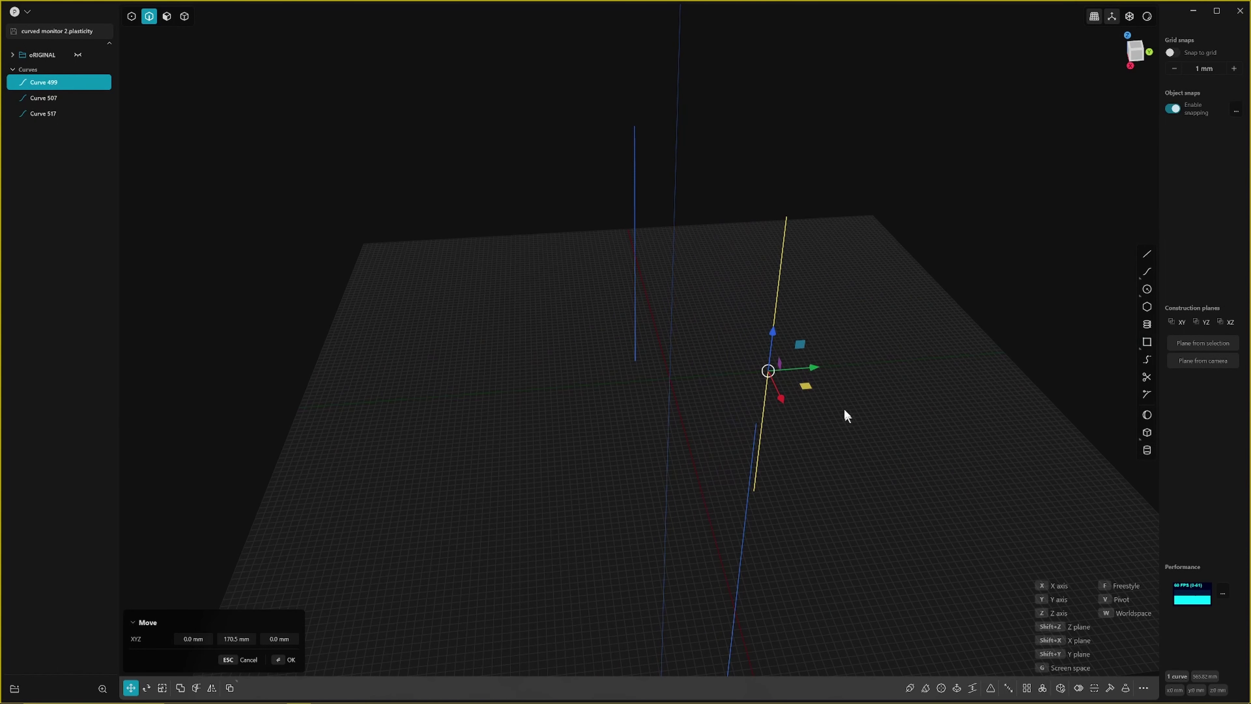
pyautogui.press('Return')
# Step: Draw a curve through the upper endpoints of the three vertical lines, passing through the middle line's endpoint
pyautogui.moveTo(935, 358); pyautogui.dragTo(804, 393, button='middle')
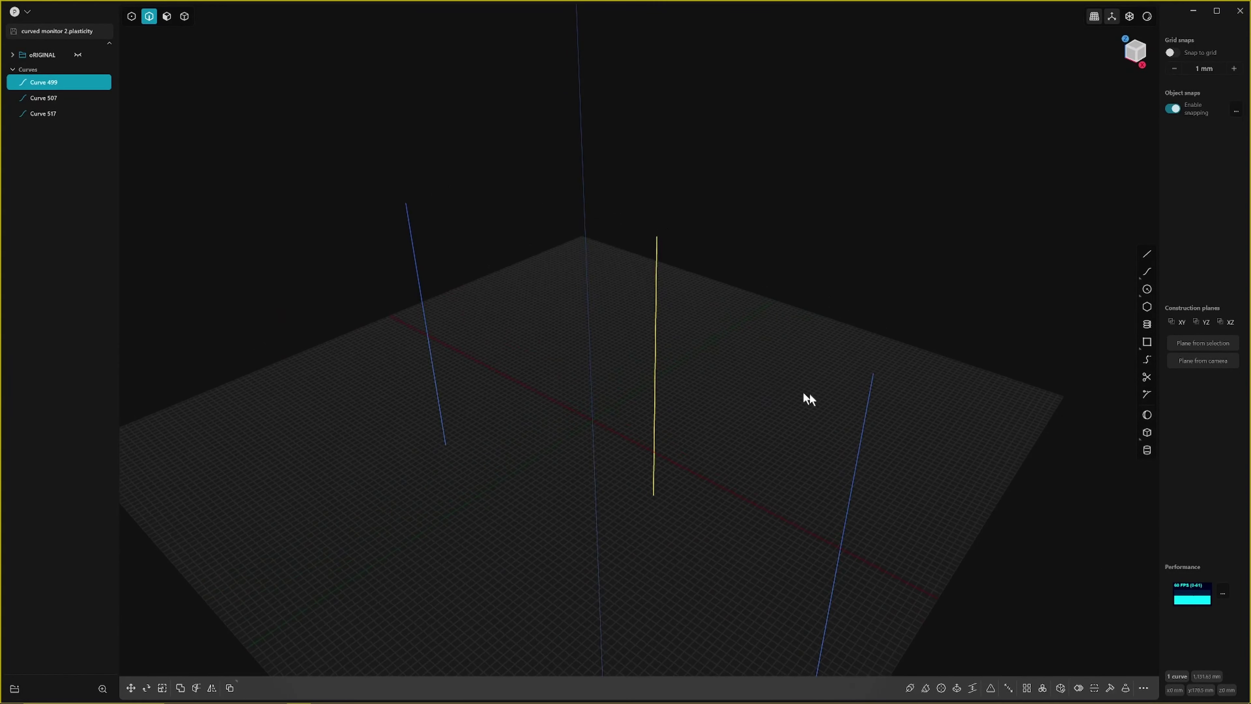
pyautogui.click(1147, 271)
pyautogui.moveTo(1120, 276); pyautogui.dragTo(847, 425, button='middle')
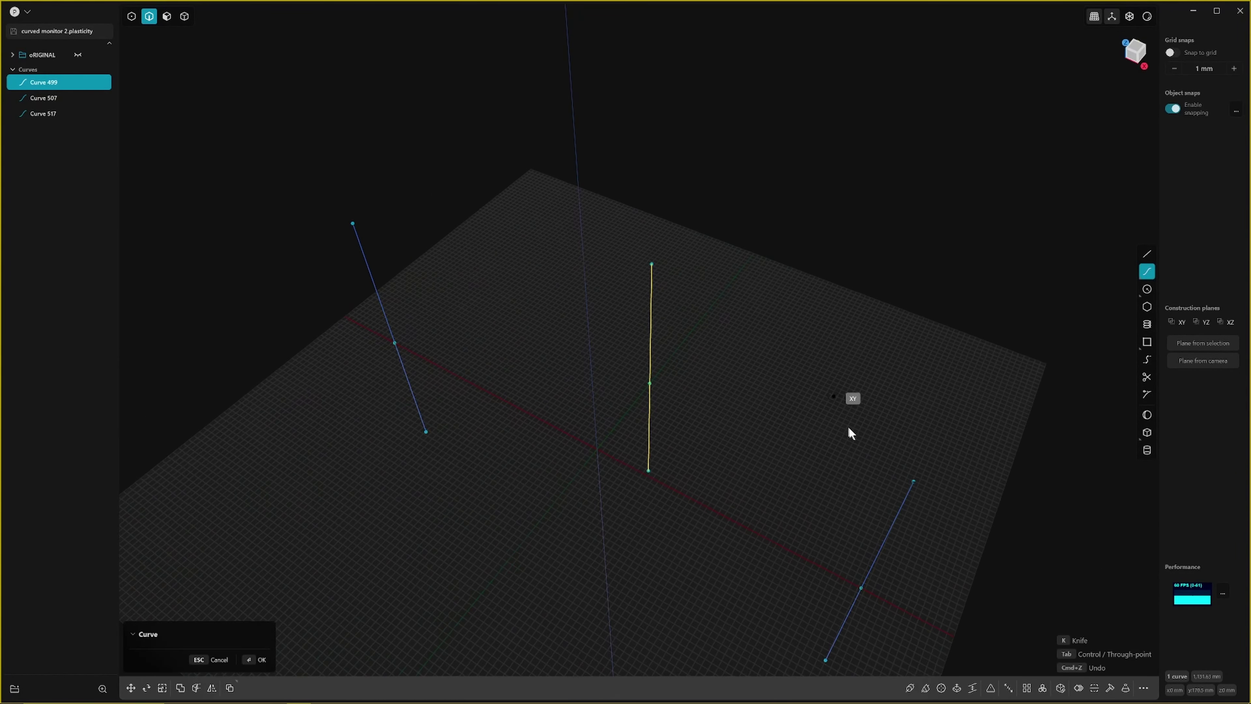
pyautogui.click(916, 484)
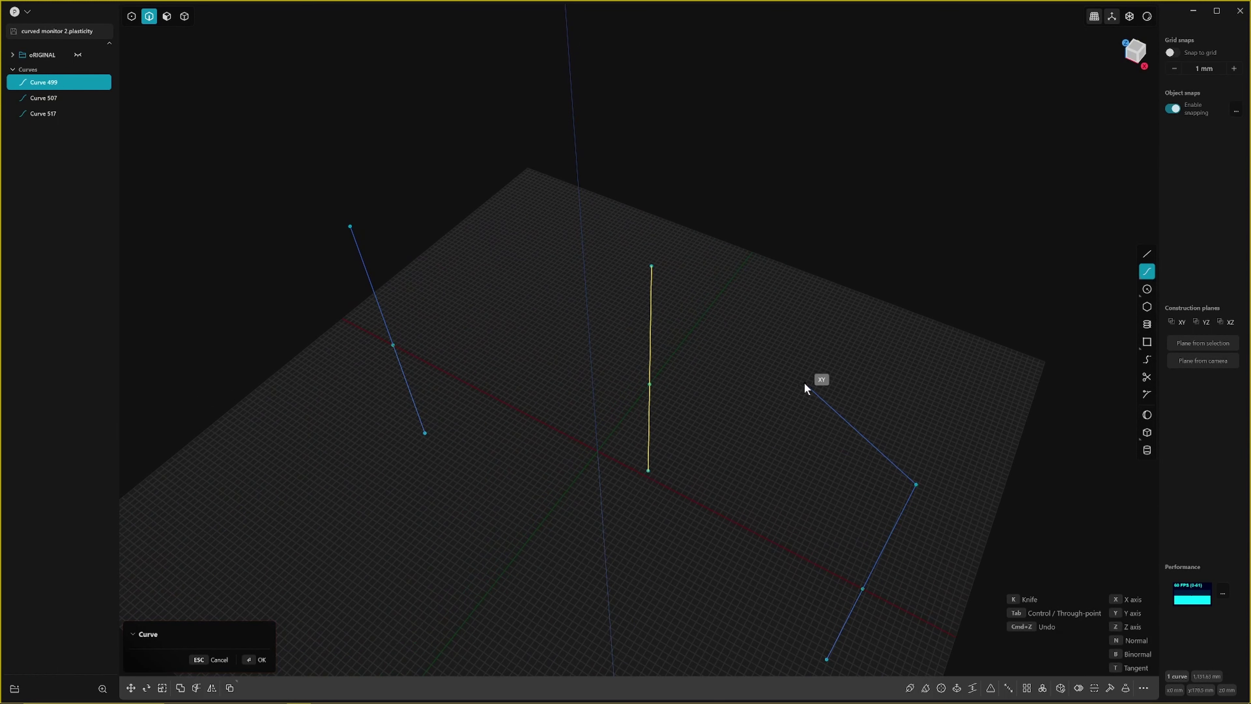
pyautogui.moveTo(808, 385); pyautogui.dragTo(771, 398, button='middle')
pyautogui.click(750, 383)
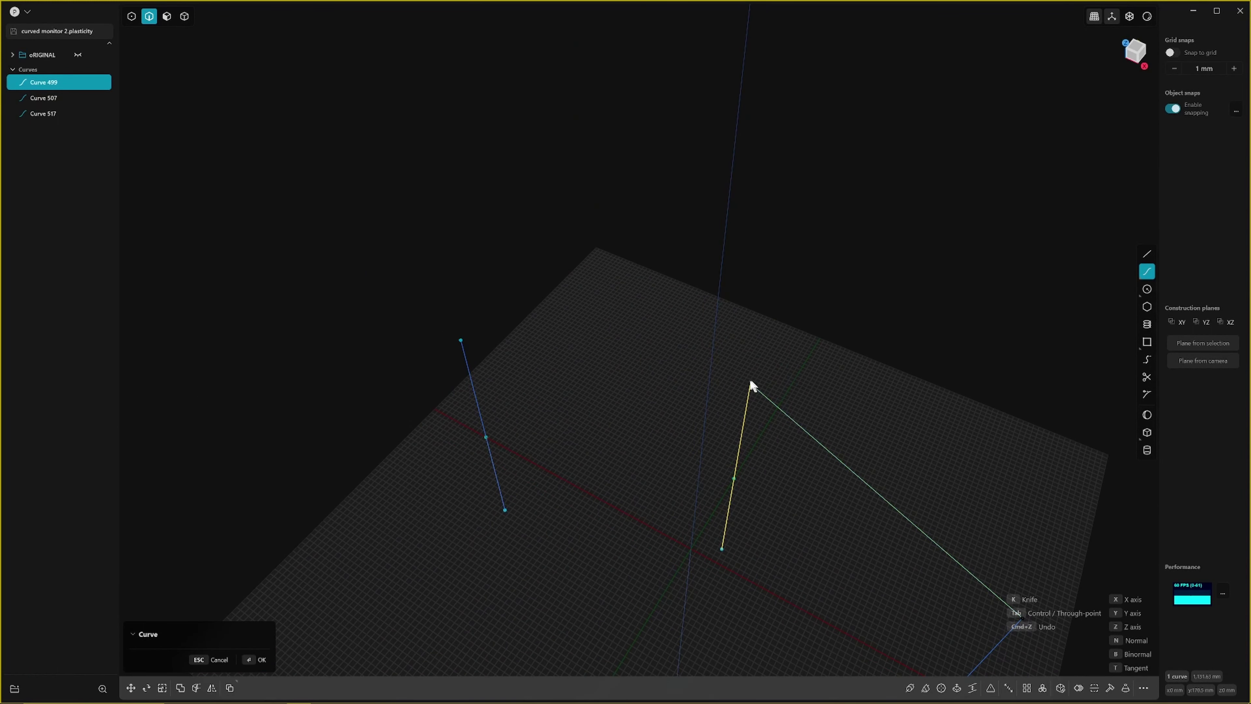
pyautogui.click(460, 339)
pyautogui.press('Return')
# Step: Delete the middle vertical line, leaving the arched curve and the two side lines
pyautogui.moveTo(578, 348); pyautogui.dragTo(640, 296, button='middle')
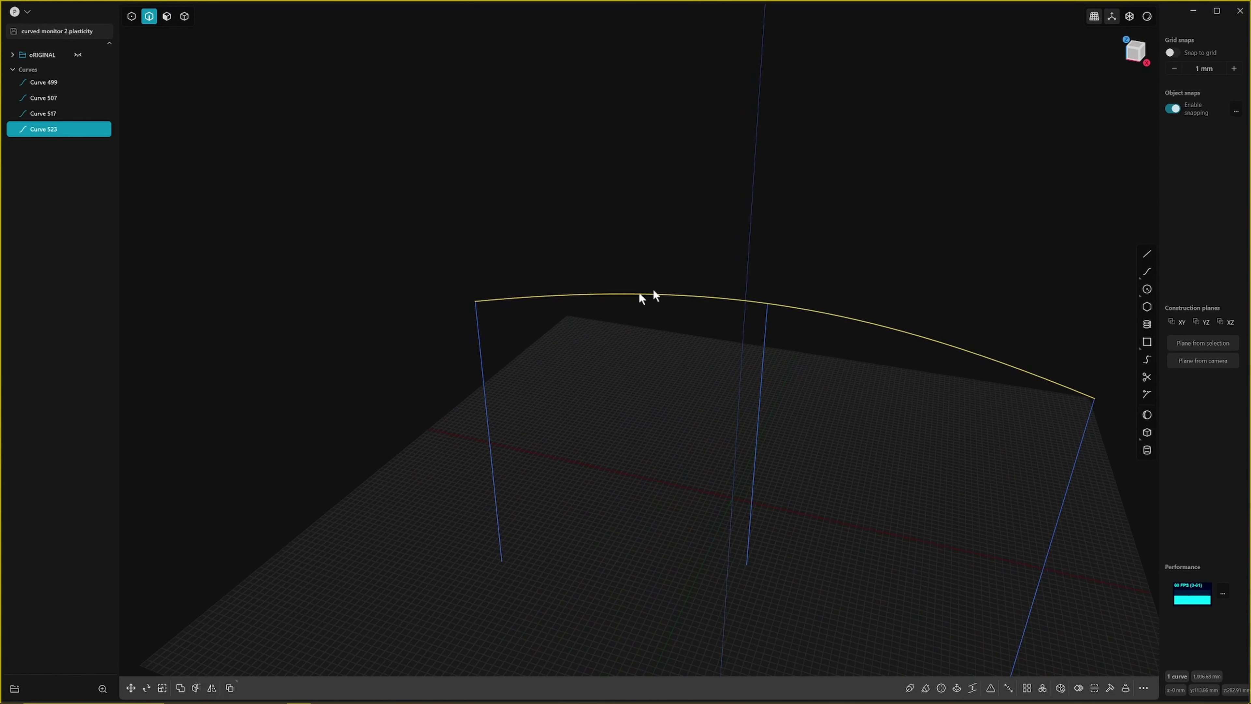
pyautogui.click(762, 375)
pyautogui.press('Delete')
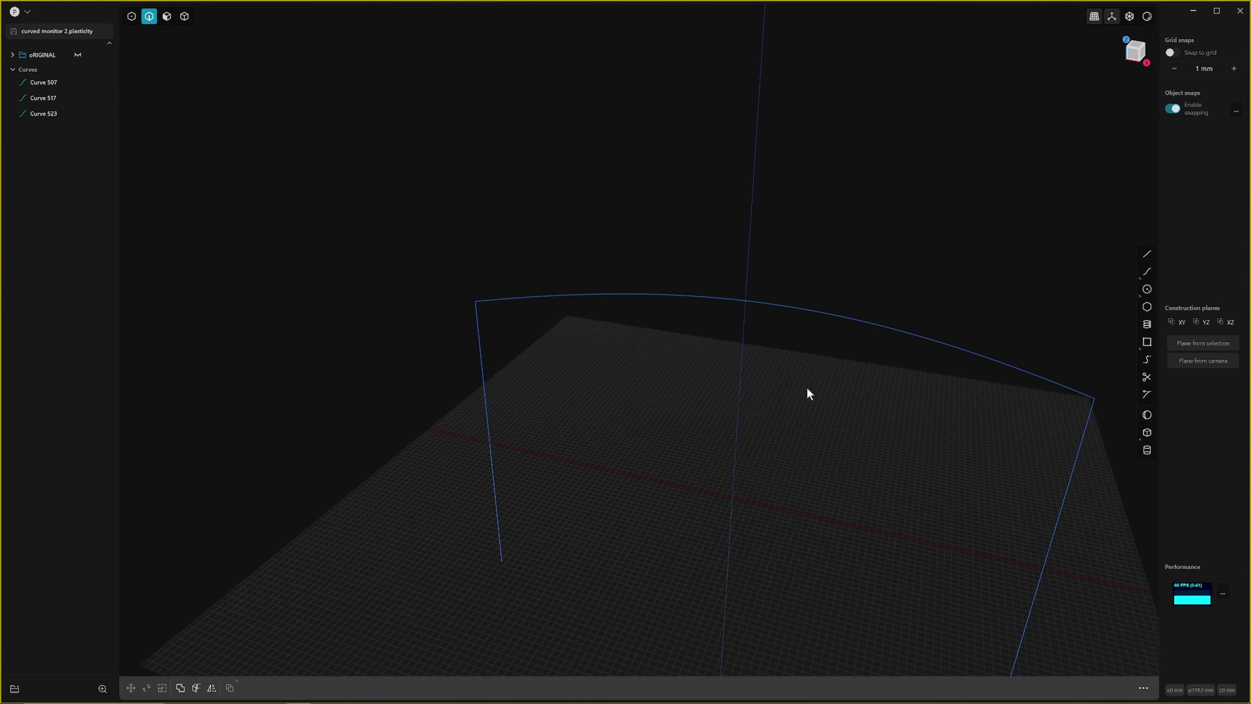
# Step: Mirror the arched upper curve across the origin along the Z axis so it spans the side lines' lower endpoints
pyautogui.click(801, 311)
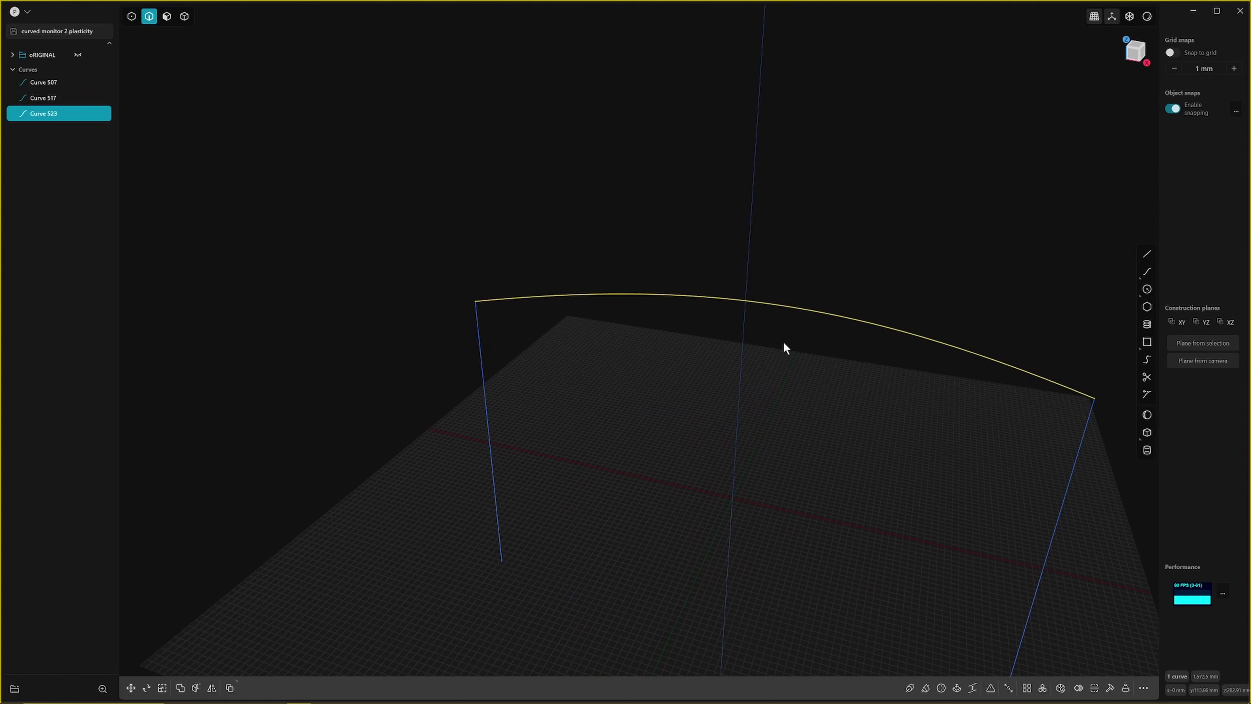
pyautogui.hotkey('alt', 'x')
pyautogui.scroll(-1, 758, 510)
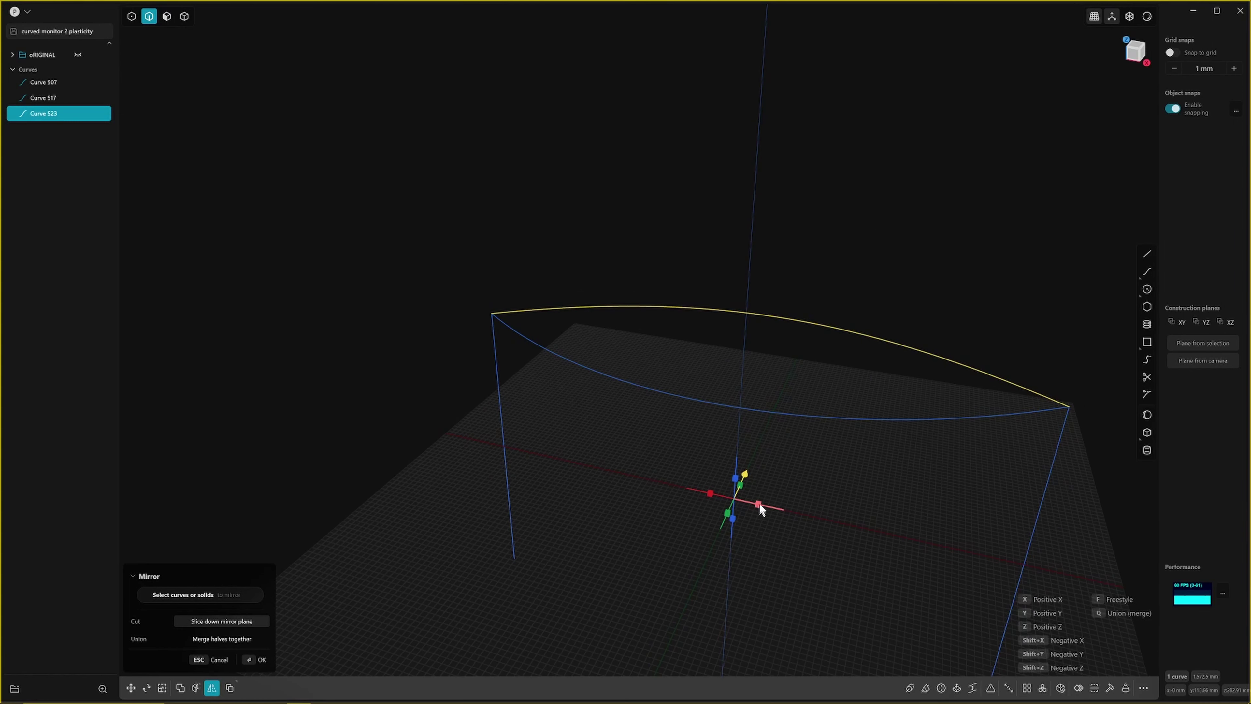
pyautogui.press('Escape')
pyautogui.hotkey('alt', 'x')
pyautogui.moveTo(765, 378); pyautogui.dragTo(768, 348, button='middle')
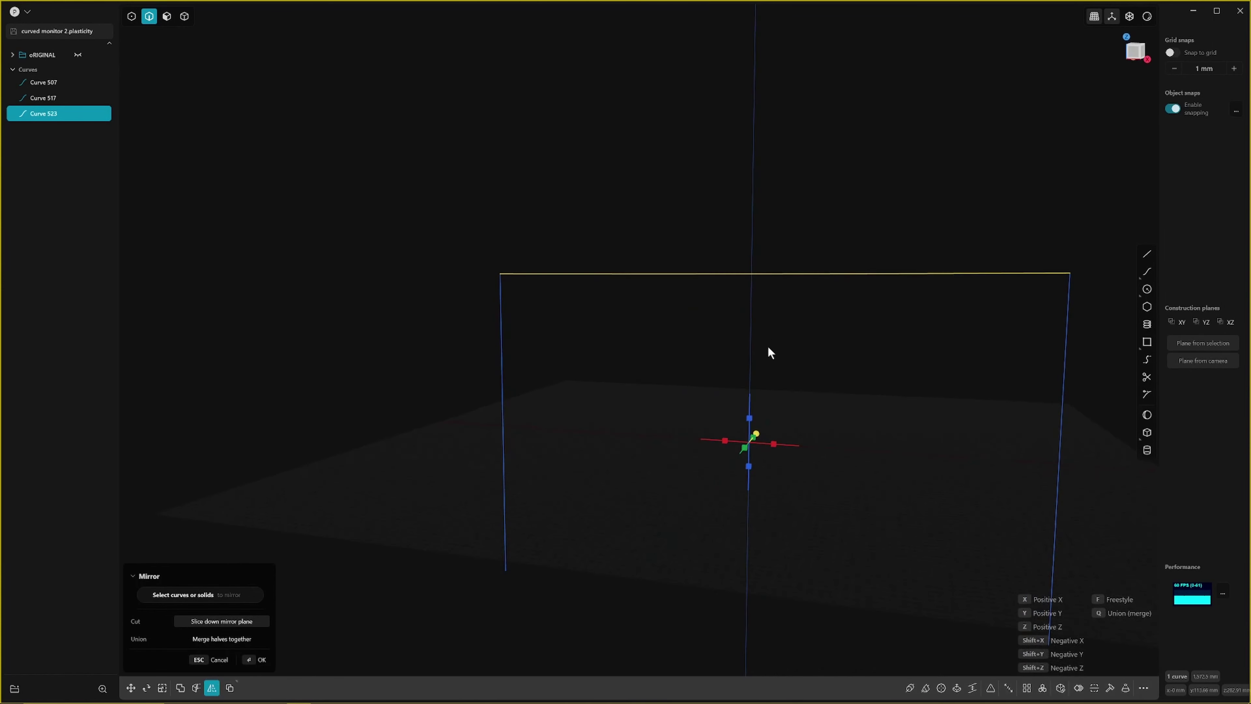
pyautogui.click(749, 423)
pyautogui.scroll(-5, 748, 424)
pyautogui.keyDown('shift'); pyautogui.moveTo(724, 418); pyautogui.dragTo(676, 397, button='middle'); pyautogui.keyUp('shift')
pyautogui.scroll(1, 690, 394)
pyautogui.press('Return')
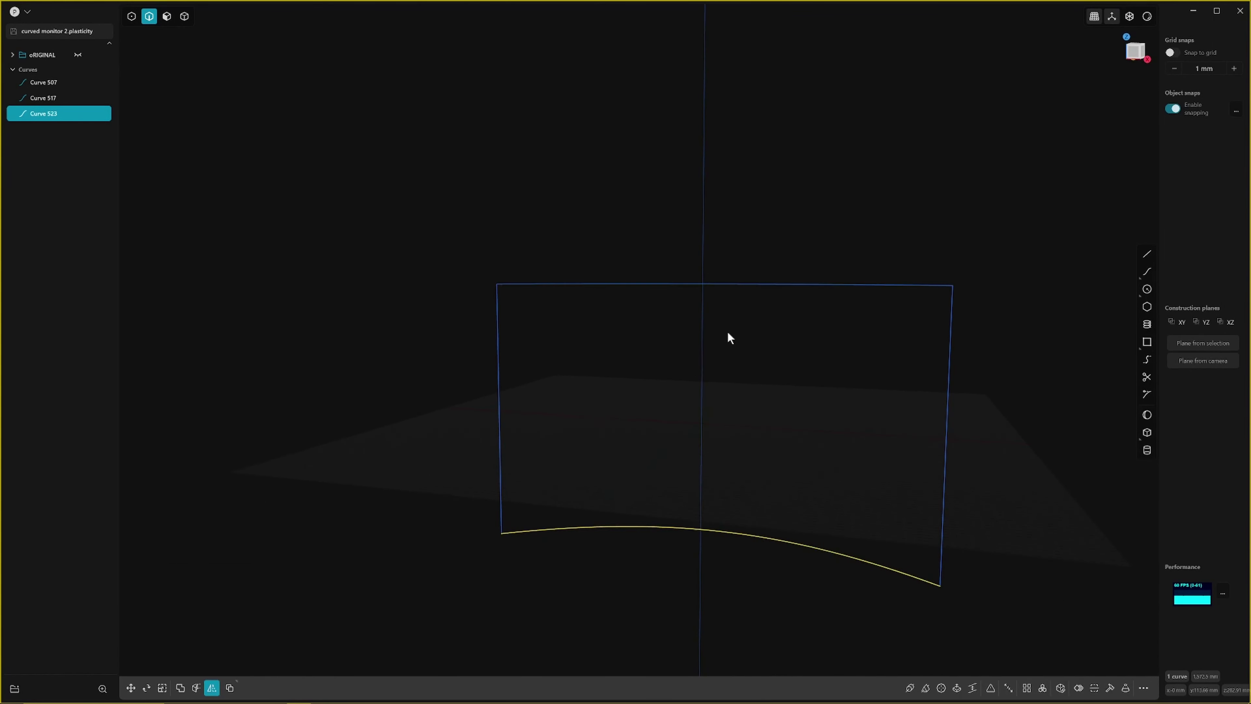
# Step: Join the boundary curves and patch them into a curved sheet, deleting the leftover curve
pyautogui.moveTo(414, 229); pyautogui.dragTo(1117, 702)
pyautogui.moveTo(880, 481); pyautogui.dragTo(743, 399, button='middle')
pyautogui.press('j')
pyautogui.hotkey('shift', 'p')
pyautogui.press('Return')
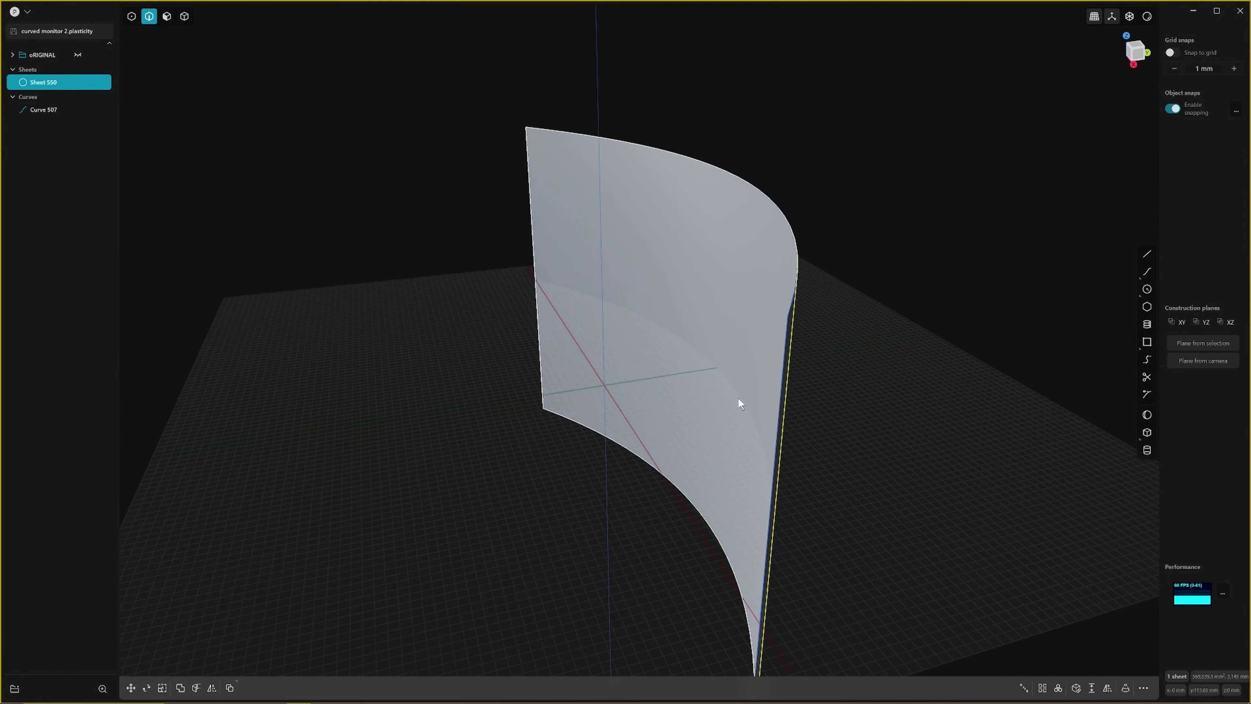
pyautogui.click(42, 111)
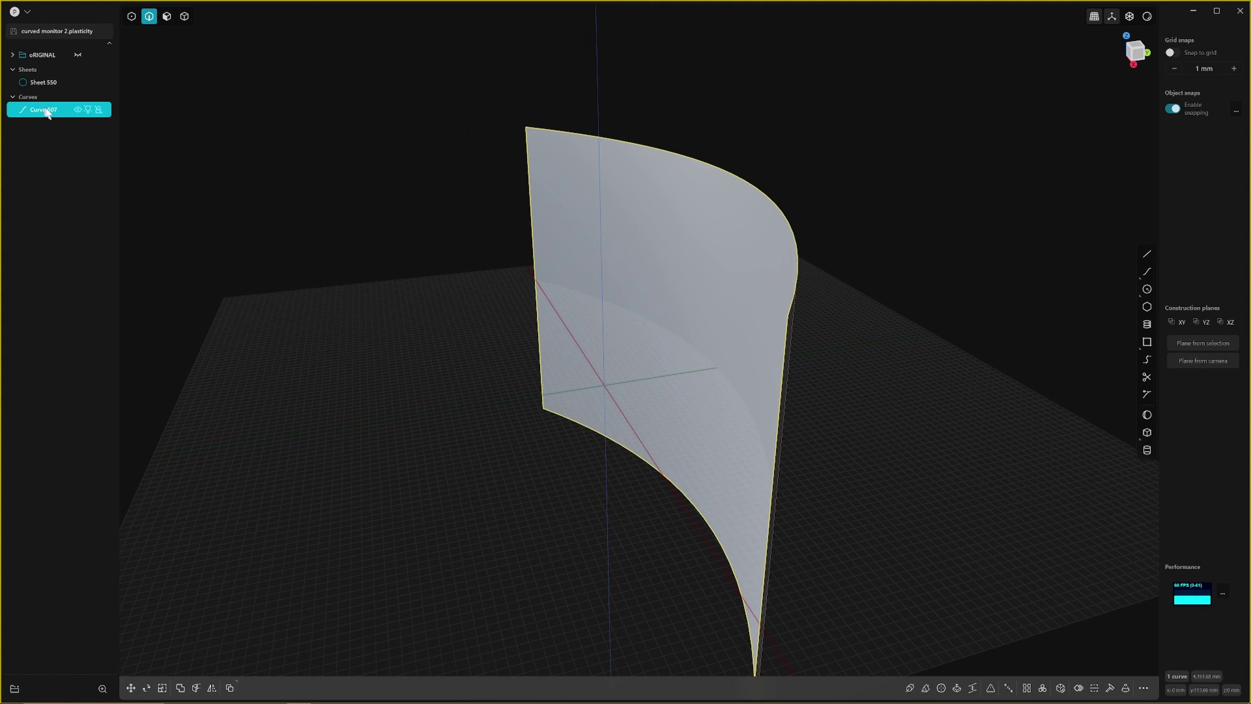
pyautogui.press('Delete')
# Step: Thicken the curved sheet by about 42 mm toward its convex rear side
pyautogui.press('4')
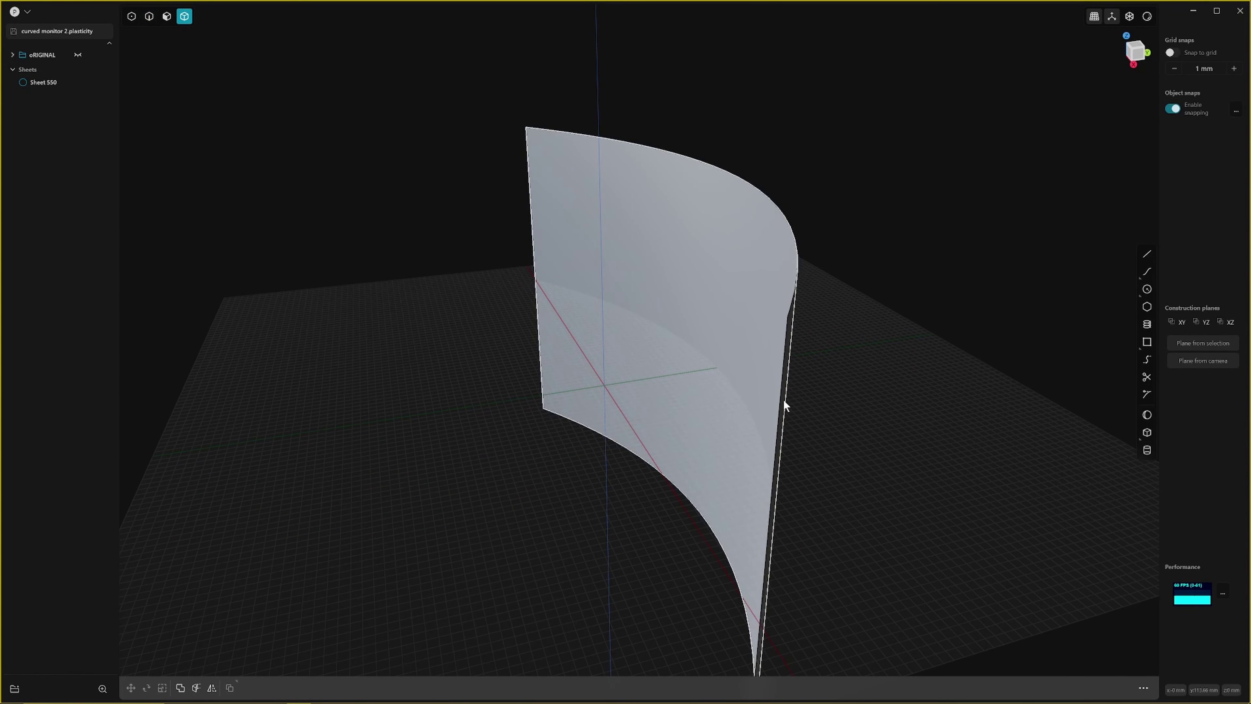
pyautogui.click(782, 399)
pyautogui.moveTo(807, 427); pyautogui.dragTo(717, 364, button='middle')
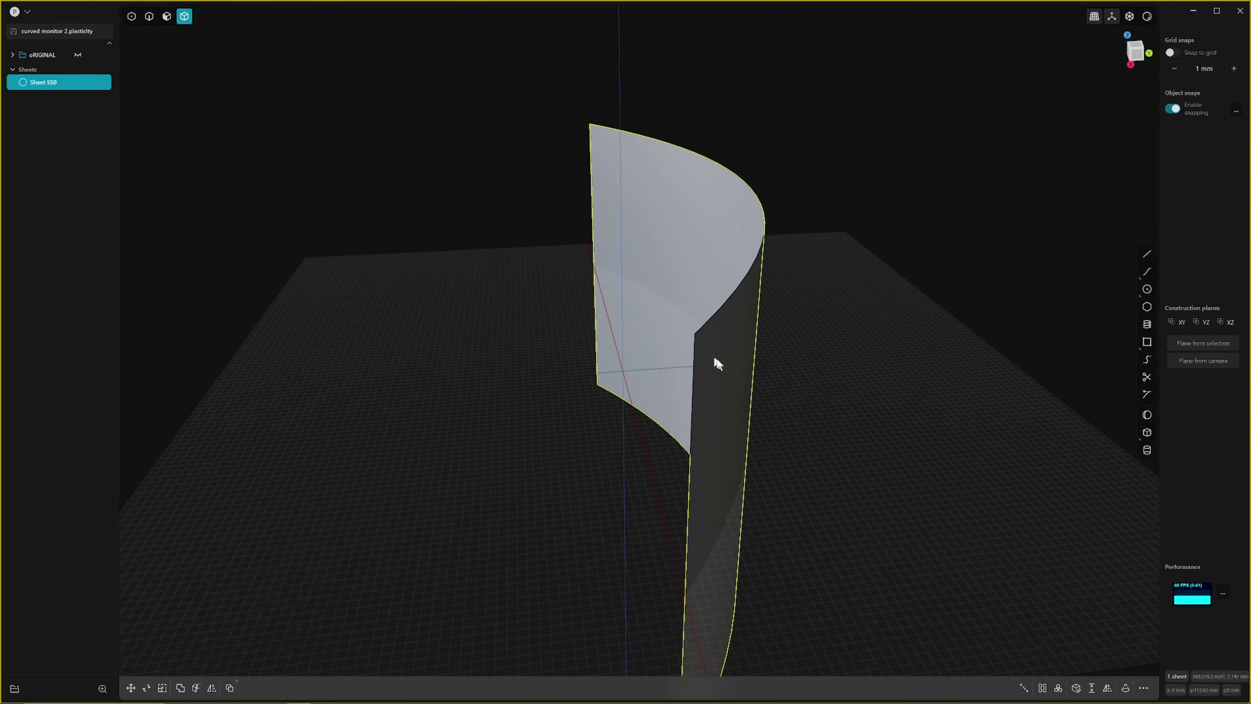
pyautogui.click(1092, 688)
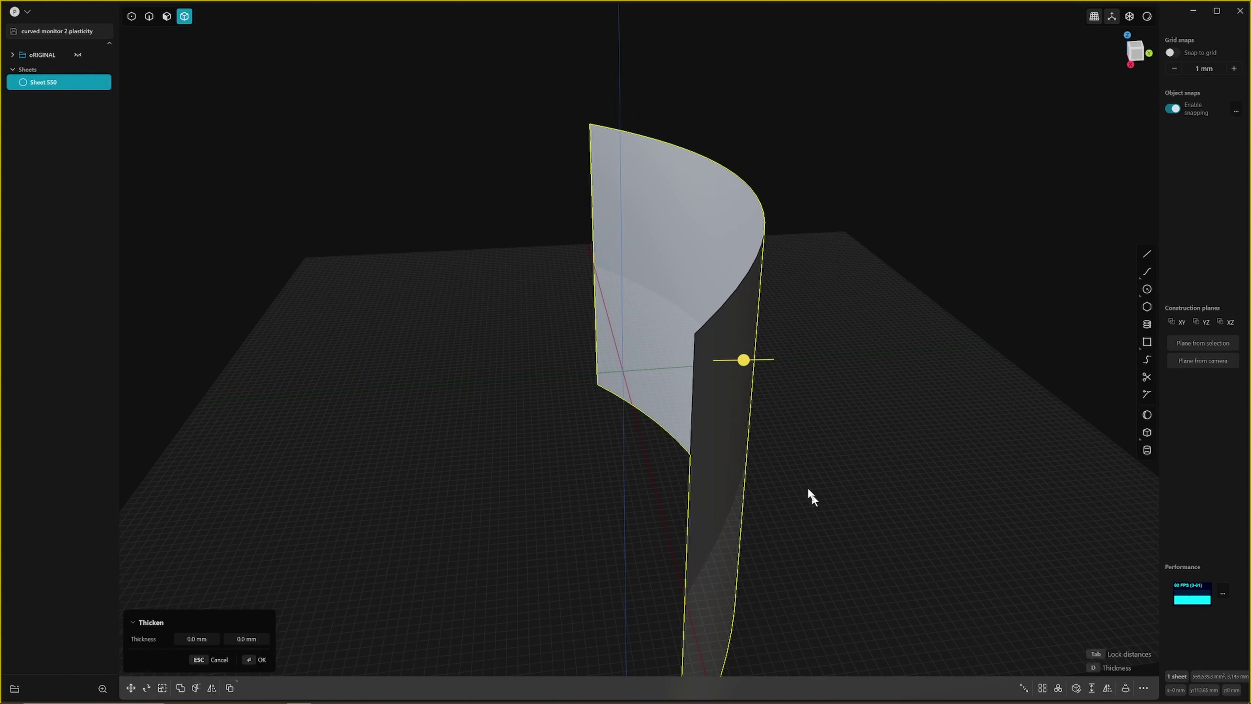
pyautogui.moveTo(743, 361); pyautogui.dragTo(772, 374)
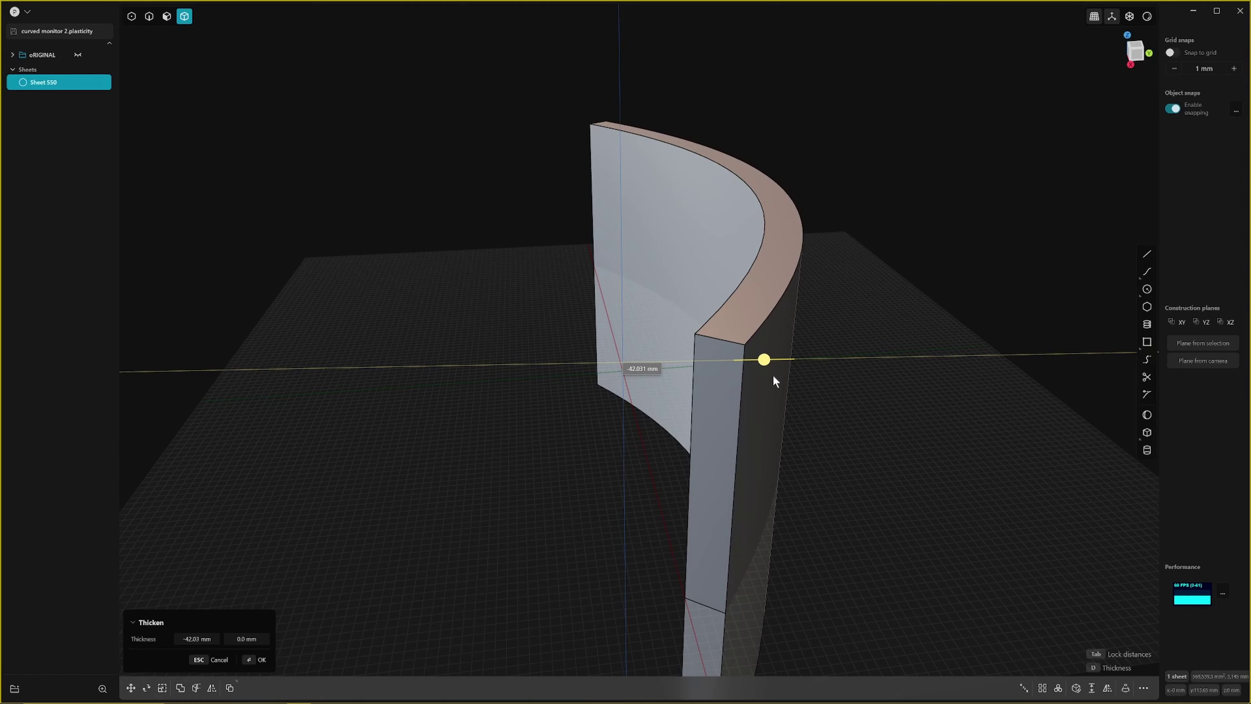
pyautogui.press('Return')
# Step: Offset the outline of the solid's concave front face inward by about 19 mm to mark a bezel
pyautogui.moveTo(614, 372); pyautogui.dragTo(830, 392, button='middle')
pyautogui.click(815, 412)
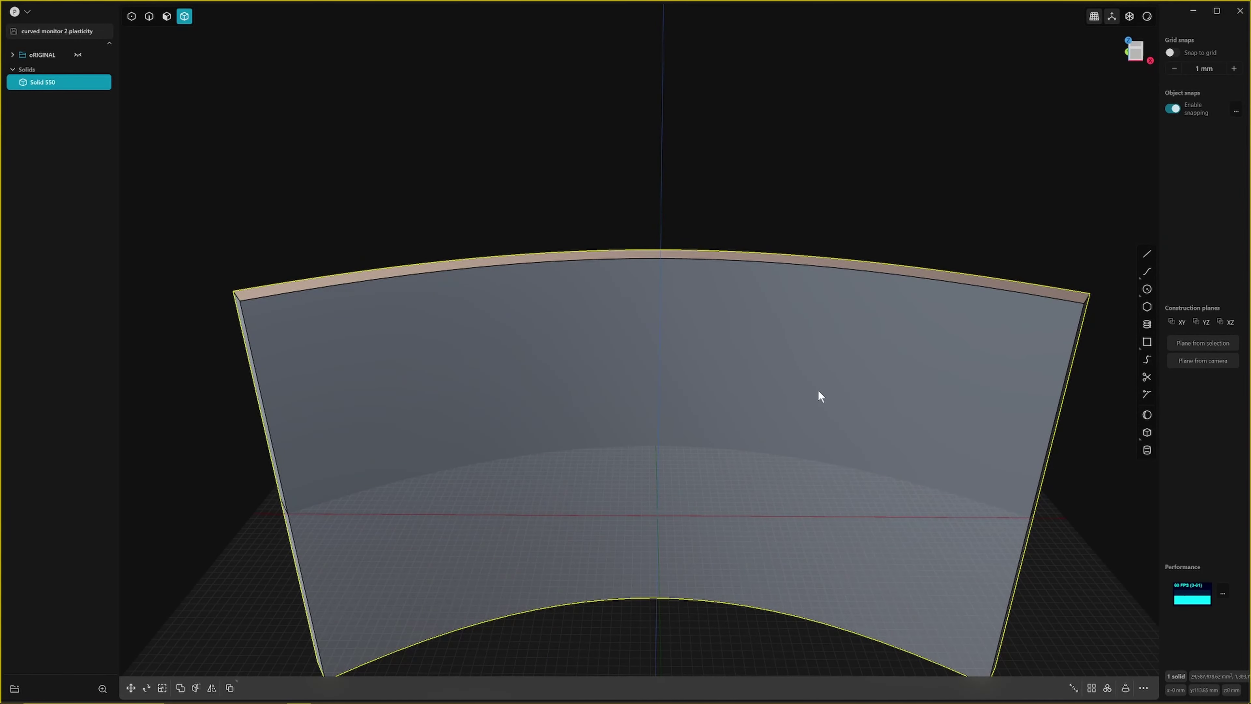
pyautogui.click(818, 377)
pyautogui.press('o')
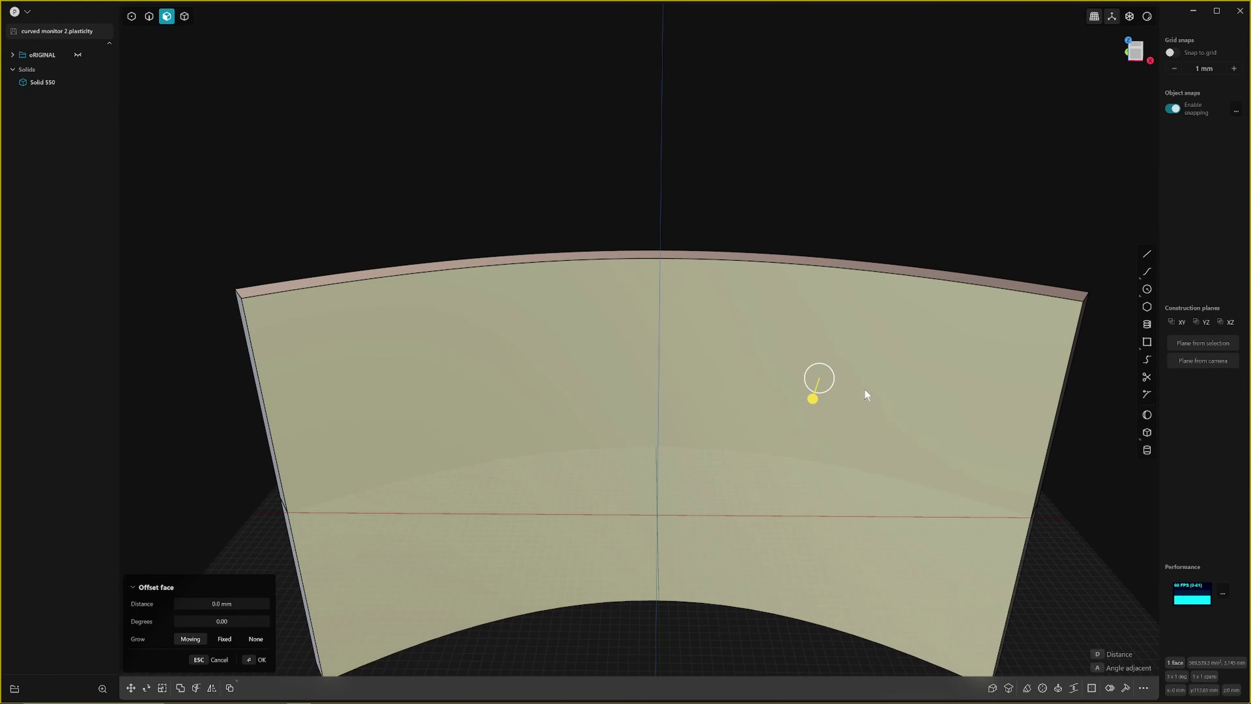
pyautogui.press('o')
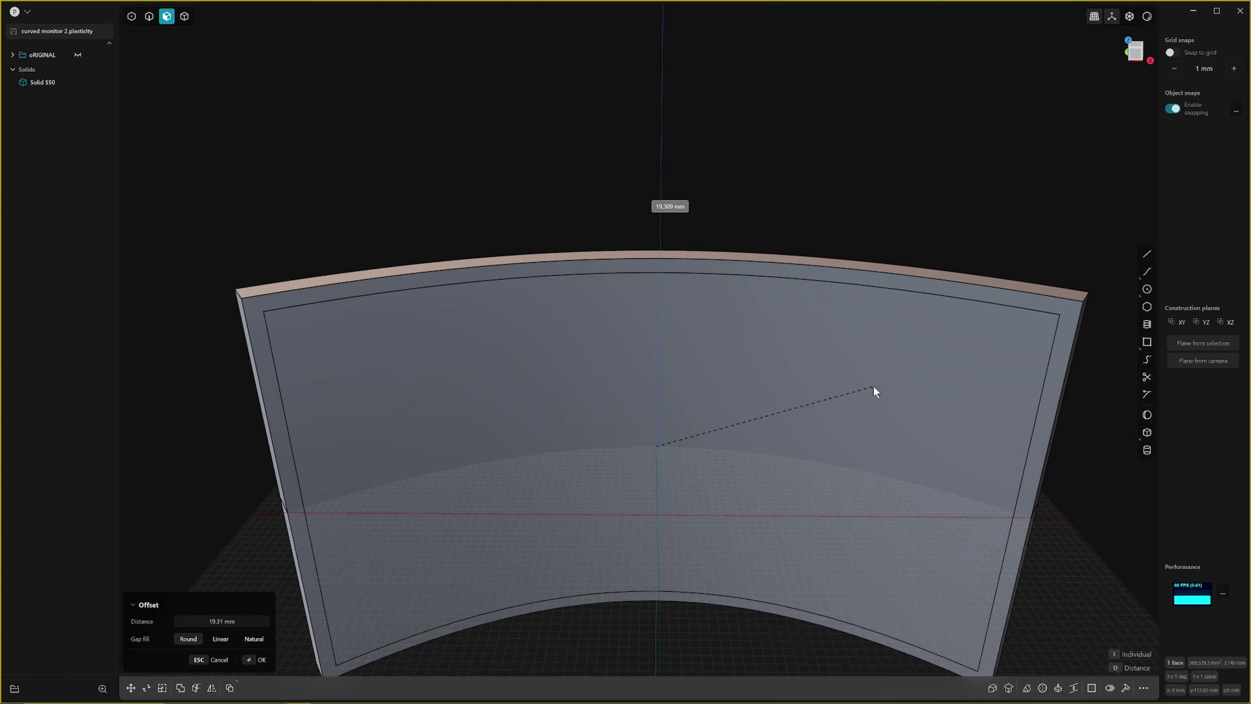
# Step: Push the inner front face back with Offset Face to recess the screen inside the bezel
pyautogui.press('o')
pyautogui.moveTo(876, 405); pyautogui.dragTo(688, 419, button='middle')
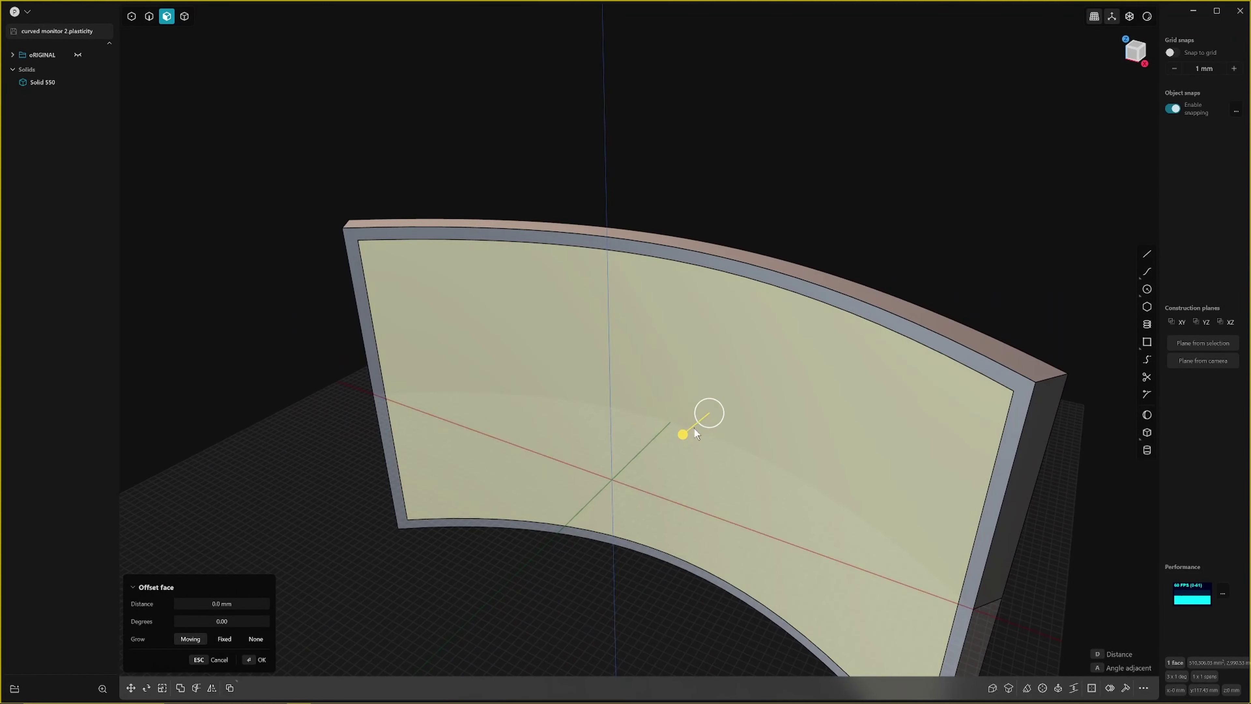
pyautogui.press('Escape')
pyautogui.click(700, 410)
pyautogui.press('o')
pyautogui.moveTo(693, 424); pyautogui.dragTo(691, 424)
pyautogui.rightClick(692, 424)
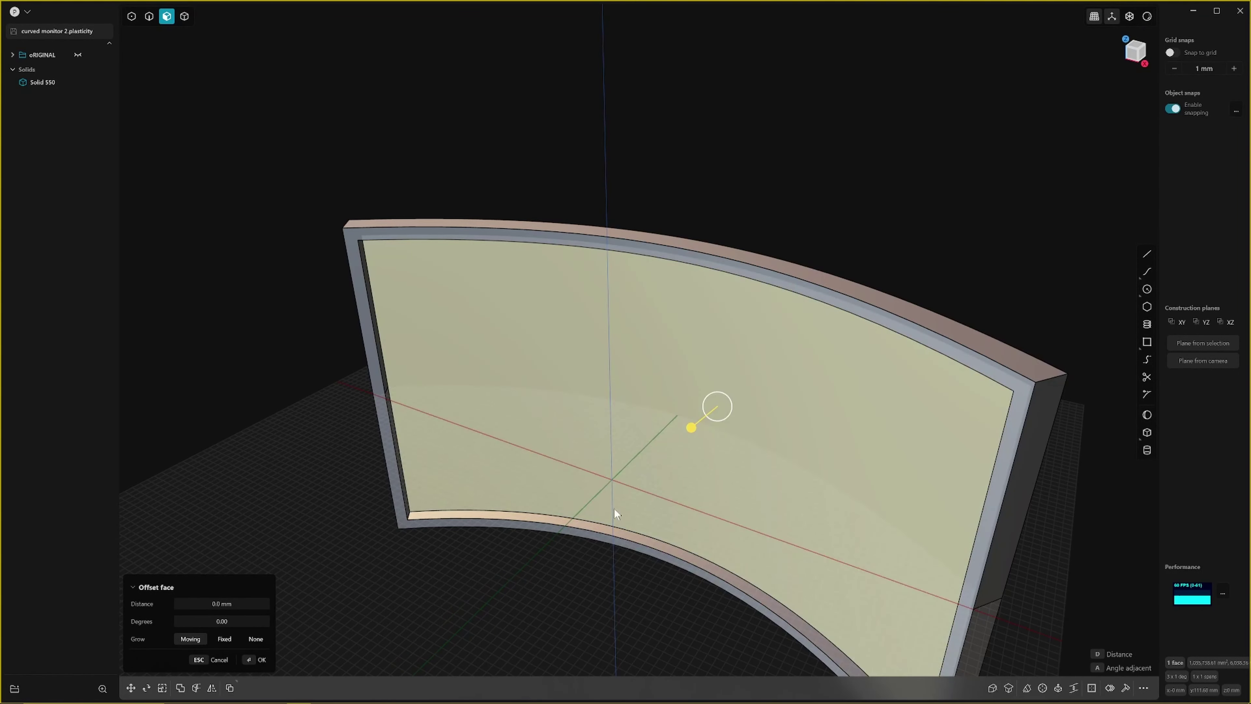
# Step: Offset the recess's lower wall upward by about 44 mm to make the lower bezel thicker
pyautogui.click(612, 528)
pyautogui.moveTo(613, 488); pyautogui.dragTo(620, 465)
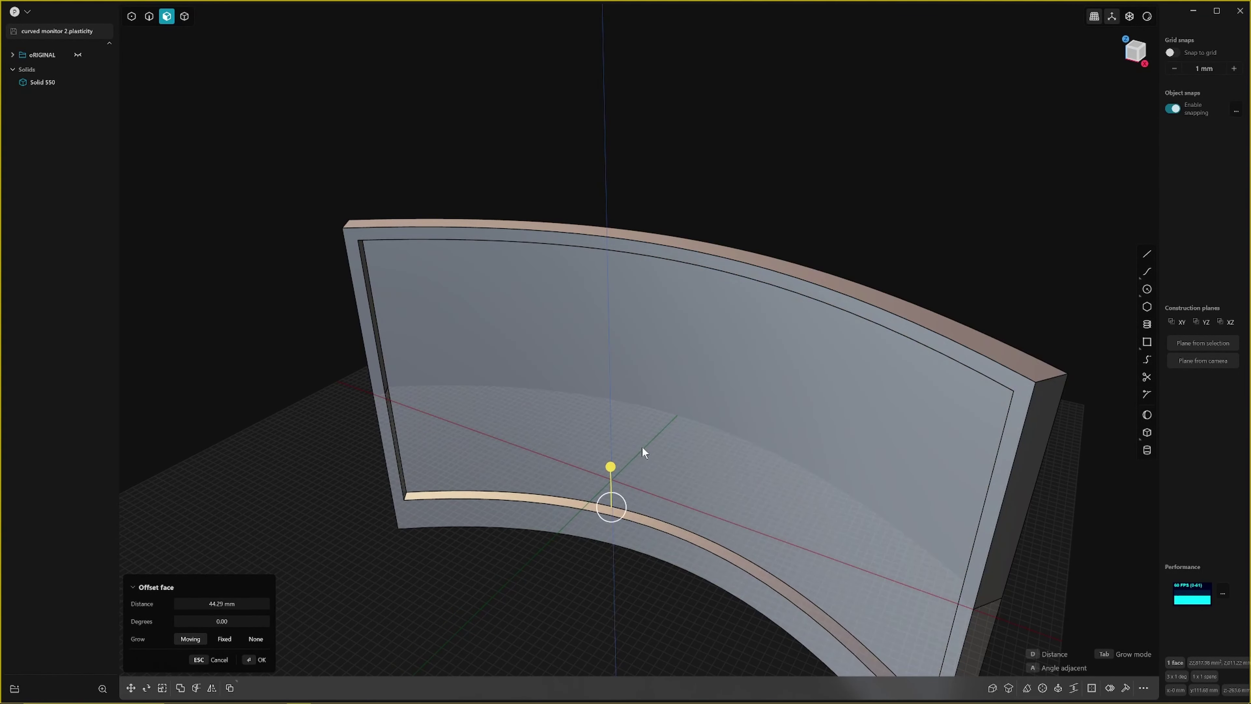
pyautogui.moveTo(642, 452); pyautogui.dragTo(950, 582, button='middle')
pyautogui.scroll(2, 950, 582)
pyautogui.keyDown('shift'); pyautogui.moveTo(956, 486); pyautogui.dragTo(981, 402, button='middle'); pyautogui.keyUp('shift')
pyautogui.click(1067, 424)
# Step: Fillet the corner edges of the screen recess with a large rounding
pyautogui.moveTo(1067, 424); pyautogui.dragTo(1006, 489, button='middle')
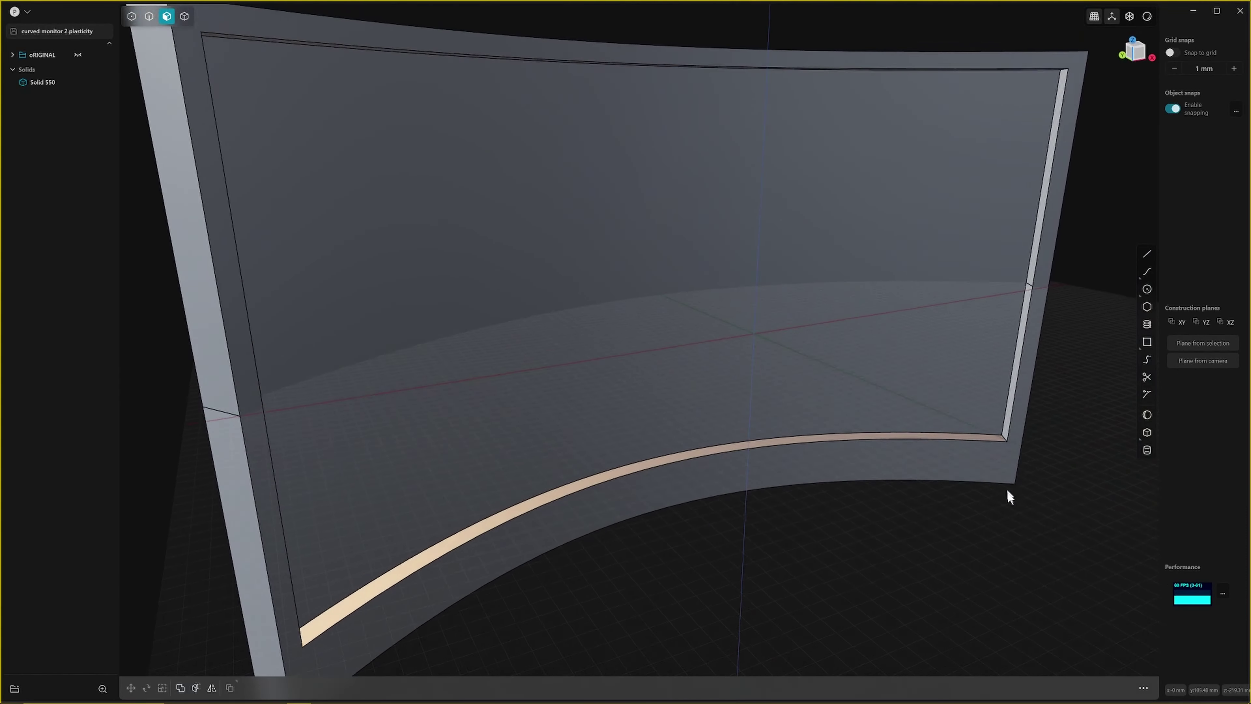
pyautogui.scroll(3, 1006, 489)
pyautogui.press('2')
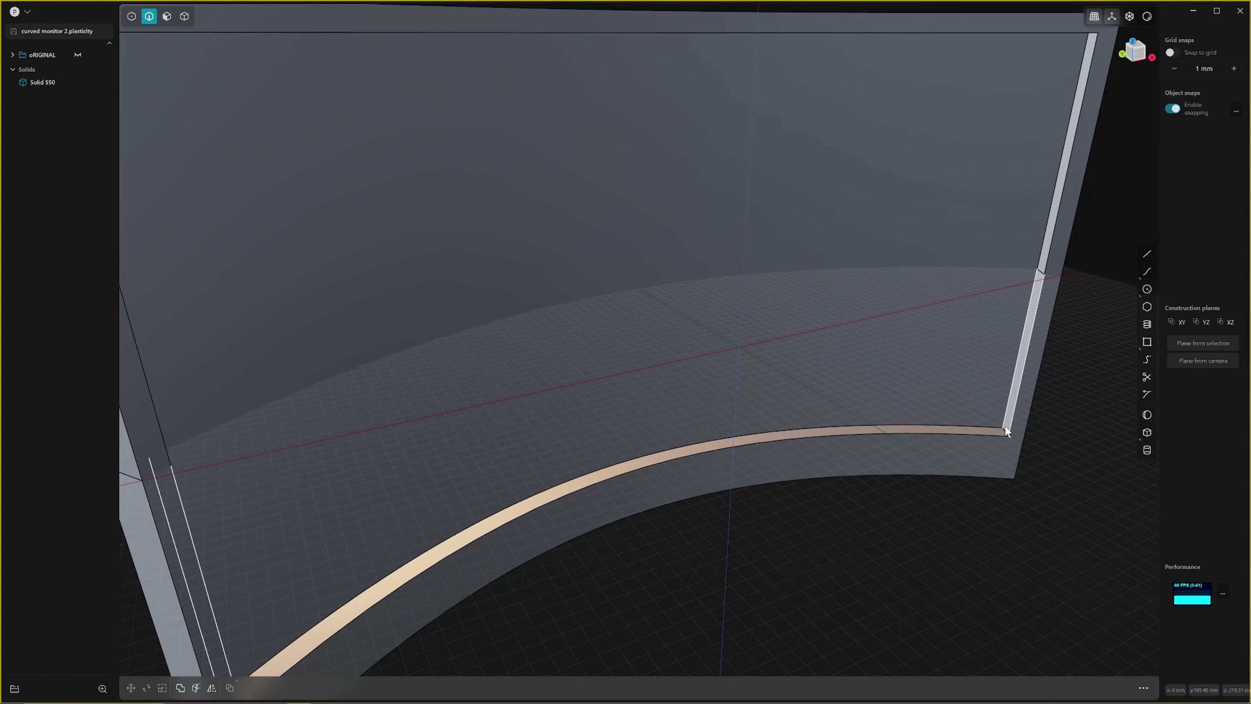
pyautogui.press('f')
pyautogui.scroll(-10, 1004, 428)
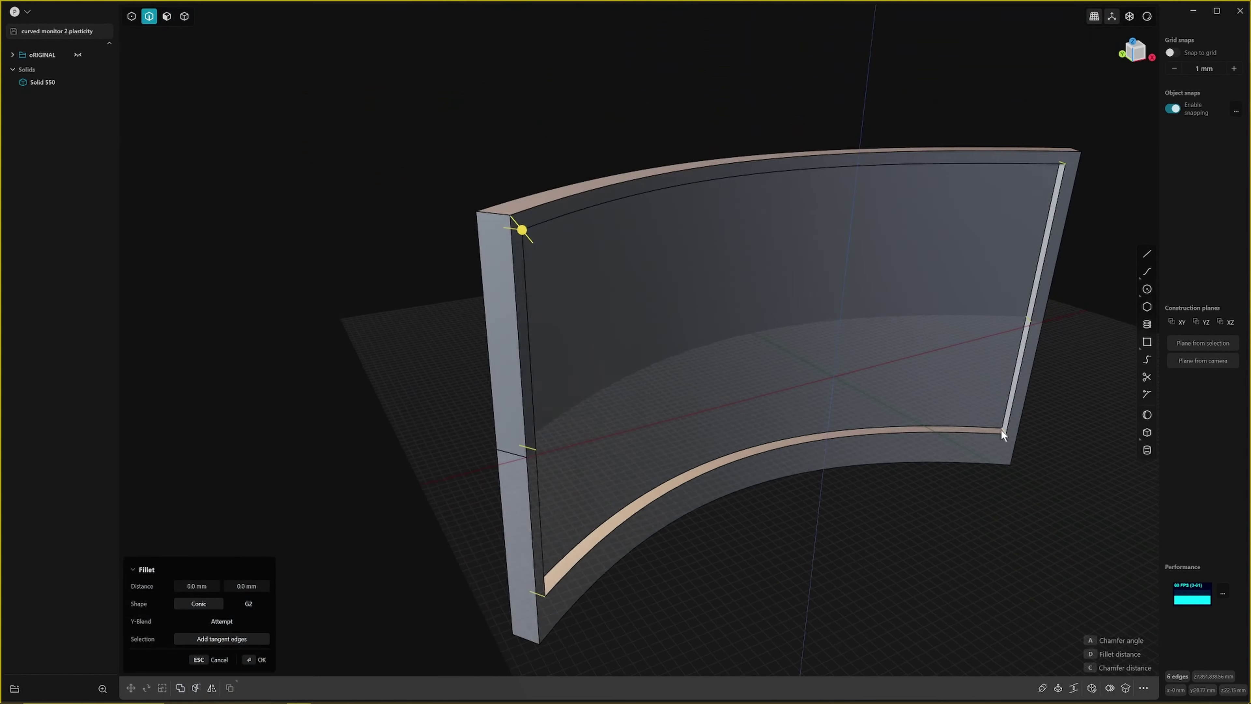
pyautogui.moveTo(589, 419); pyautogui.dragTo(522, 383, button='middle')
pyautogui.keyDown('ctrl'); pyautogui.moveTo(522, 382); pyautogui.dragTo(661, 483); pyautogui.keyUp('ctrl')
pyautogui.moveTo(588, 230); pyautogui.dragTo(691, 334)
pyautogui.press('Return')
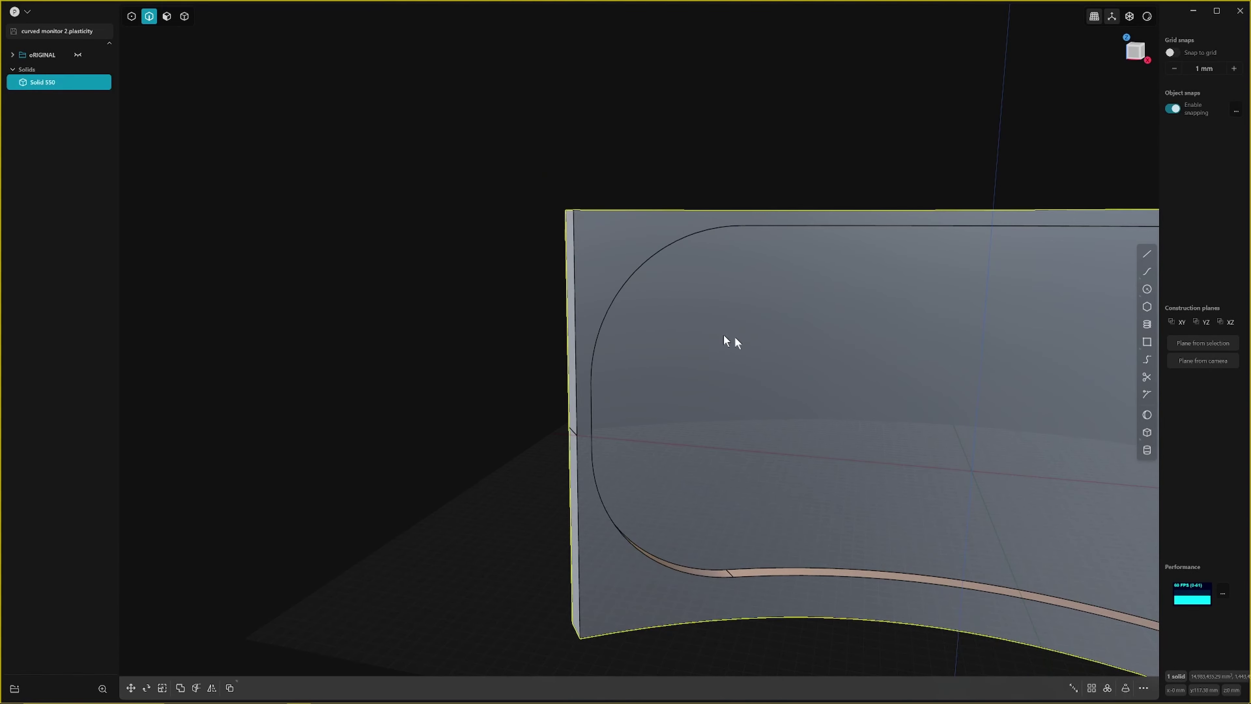
# Step: Fillet the four outer corner edges of the monitor body by about 97.7 mm
pyautogui.moveTo(729, 340); pyautogui.dragTo(853, 230, button='middle')
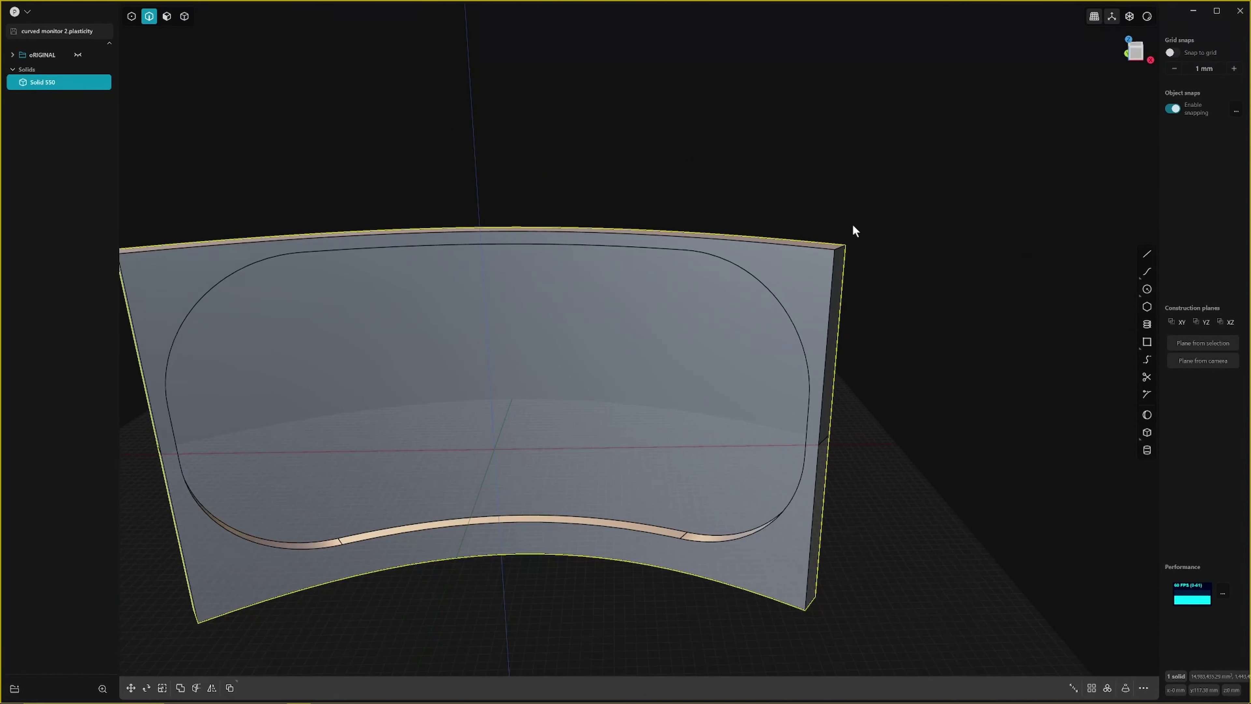
pyautogui.click(841, 247)
pyautogui.press('b')
pyautogui.press('KP_1')
pyautogui.scroll(3, 786, 289)
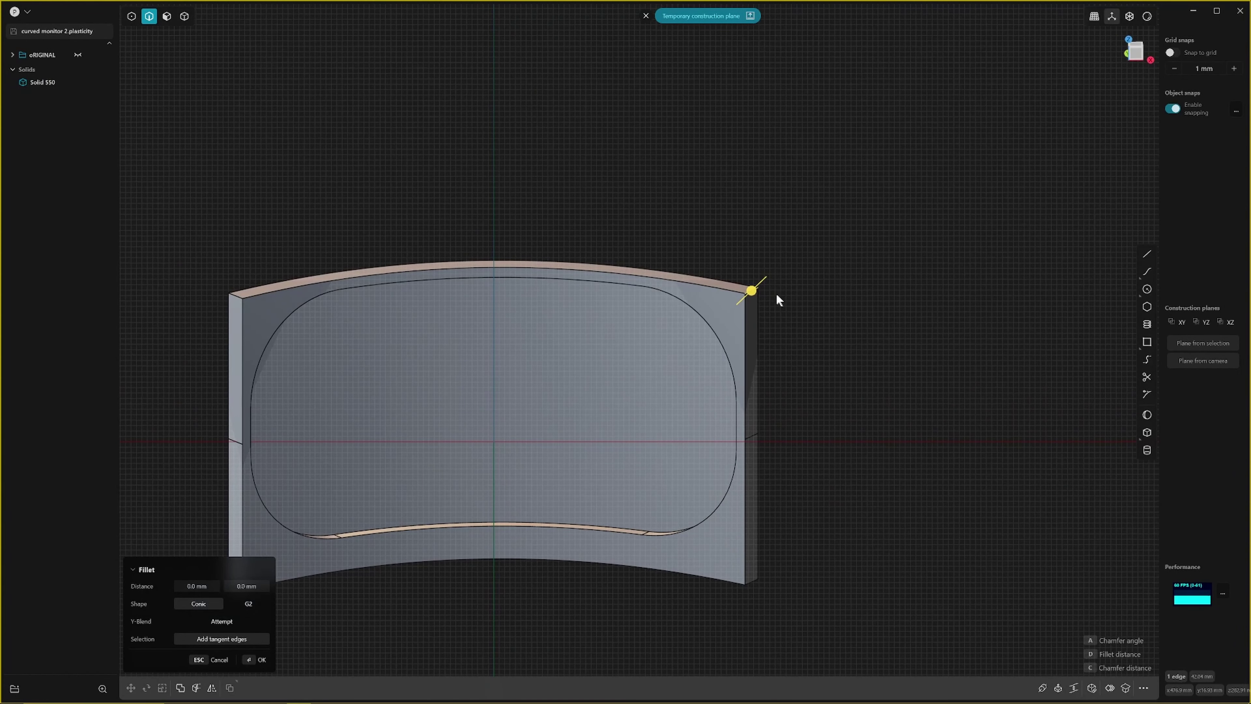
pyautogui.moveTo(713, 305); pyautogui.dragTo(595, 601, button='middle')
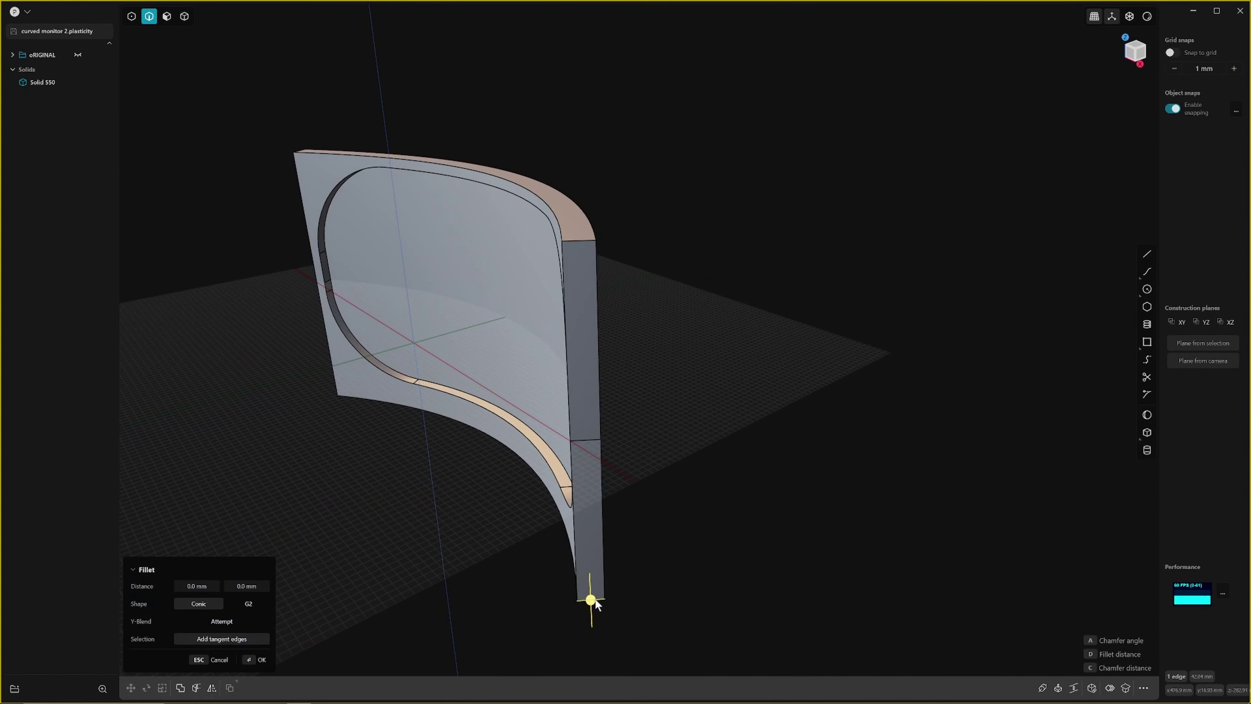
pyautogui.click(580, 241)
pyautogui.moveTo(605, 614); pyautogui.dragTo(625, 656)
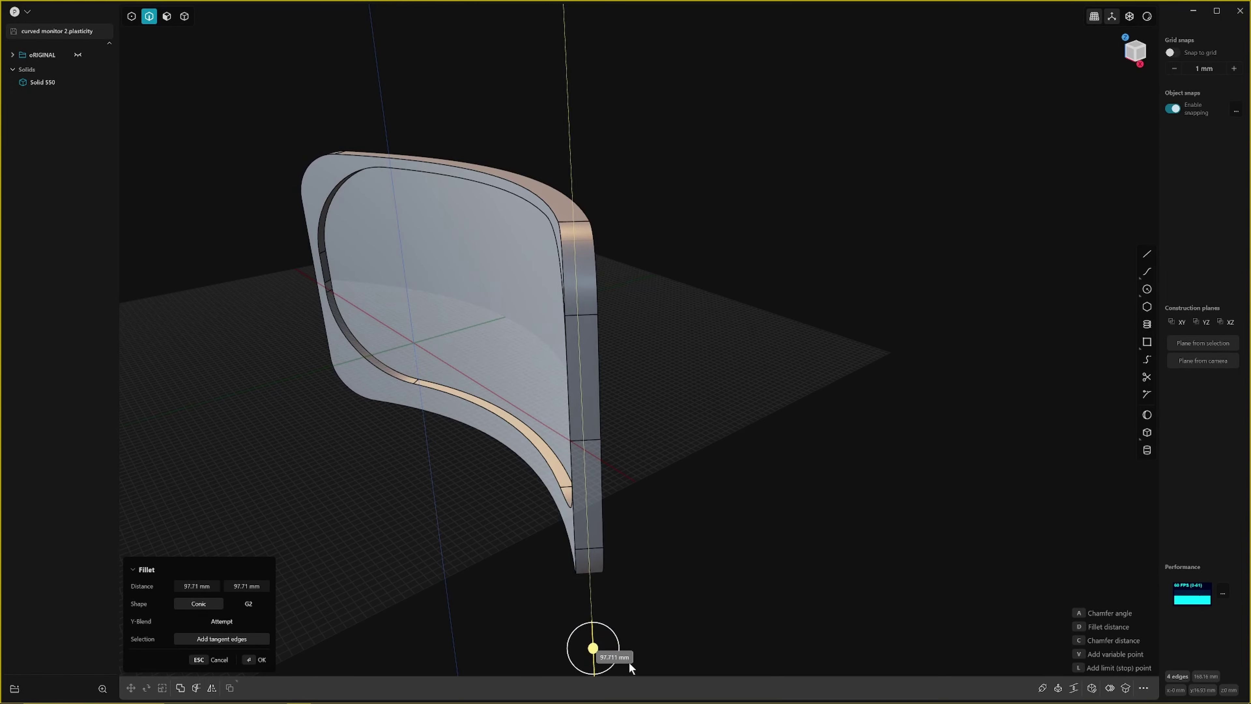
pyautogui.press('Return')
pyautogui.moveTo(419, 439); pyautogui.dragTo(557, 428, button='middle')
pyautogui.click(661, 433)
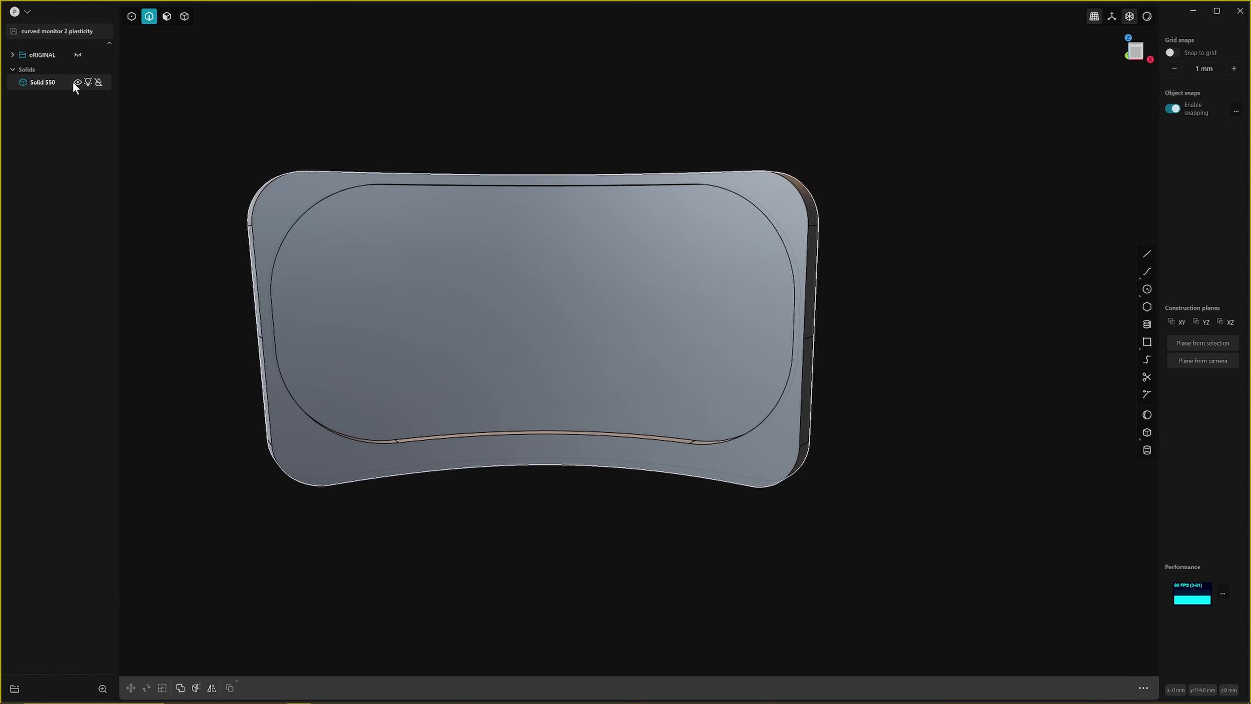
# Step: Hide the new monitor solid and show the original model group to view the reference monitor on its desk
pyautogui.click(77, 81)
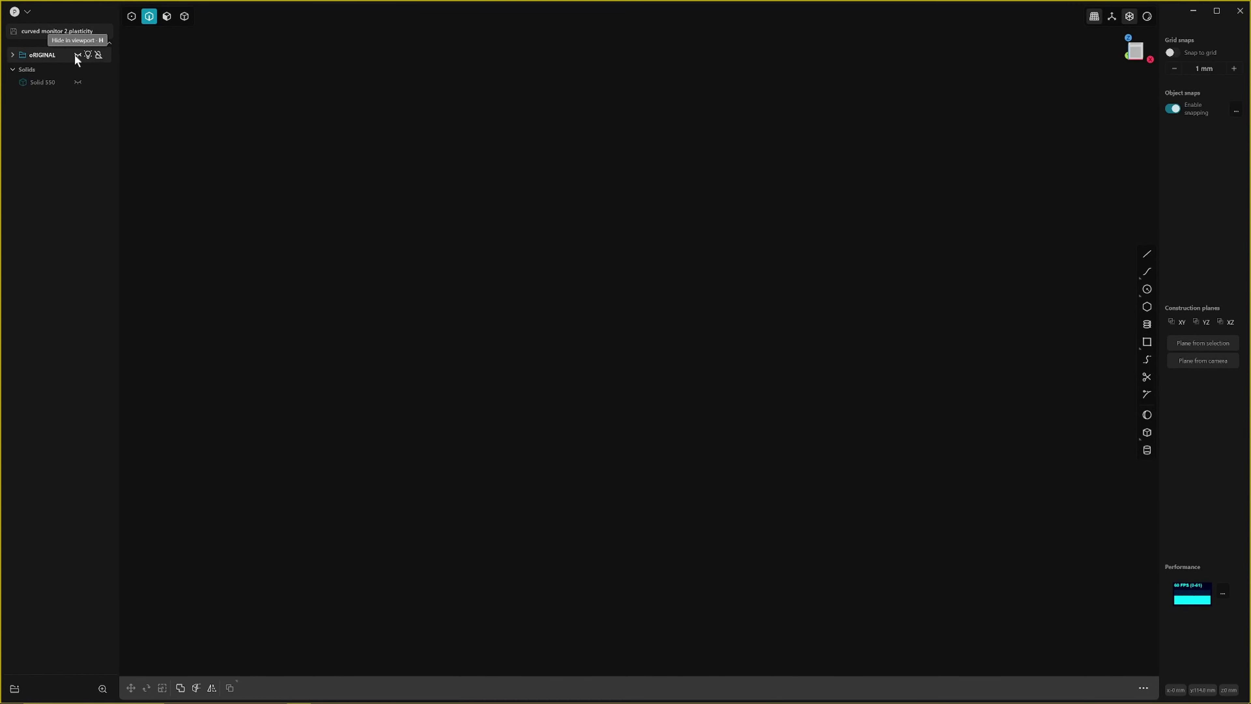
pyautogui.click(88, 54)
pyautogui.moveTo(446, 134); pyautogui.dragTo(678, 433, button='middle')
pyautogui.scroll(-8, 773, 392)
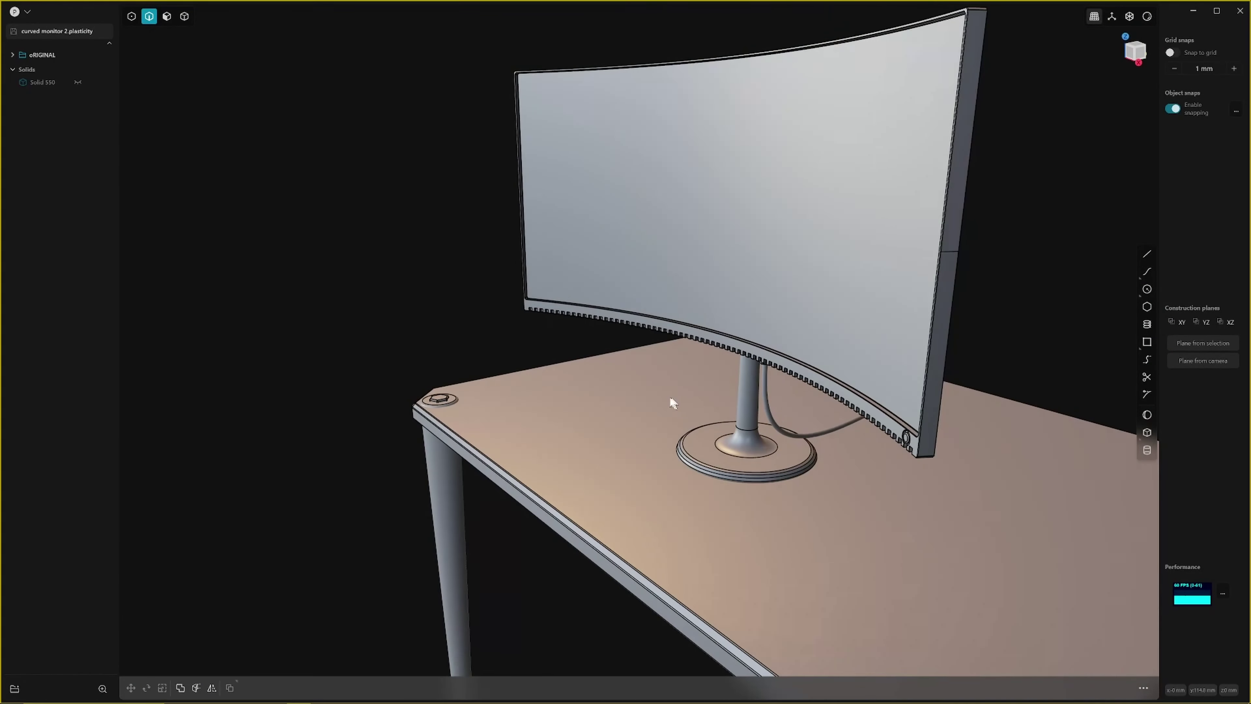
pyautogui.moveTo(670, 405); pyautogui.dragTo(624, 387, button='middle')
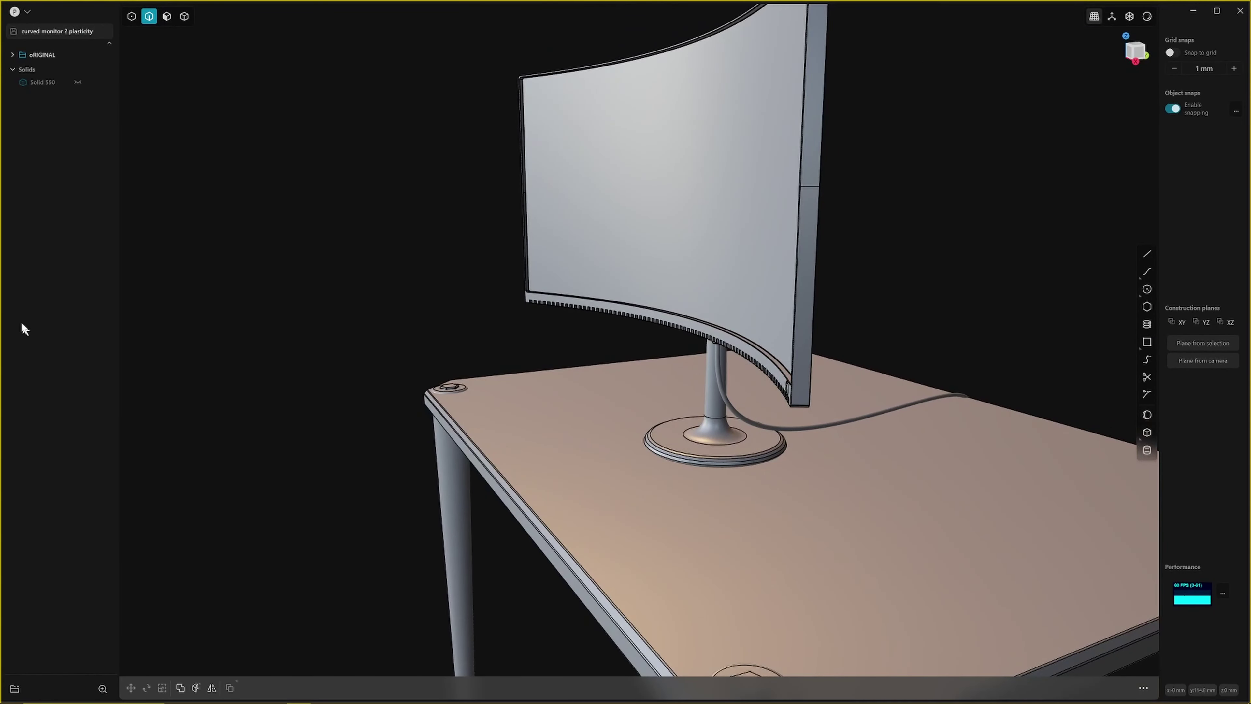